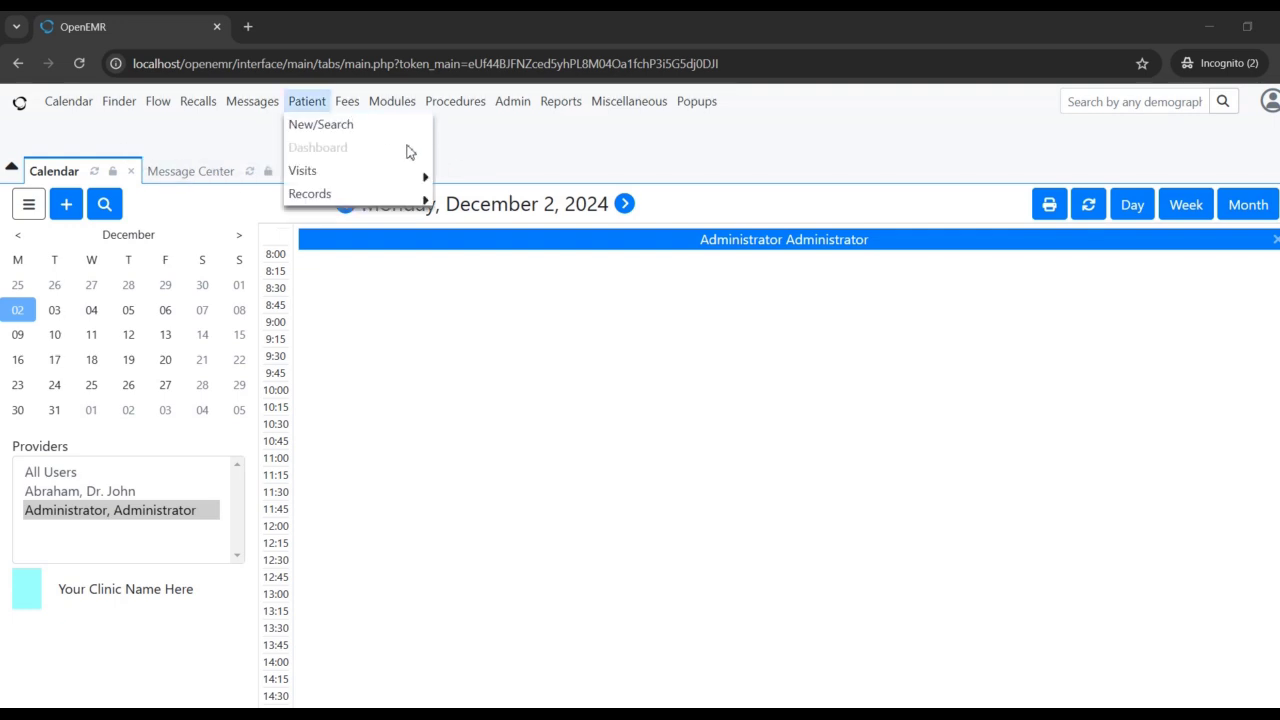
Open the Patient Finder from the top menu bar.
{"action": "left_click", "coordinate": [121, 105]}
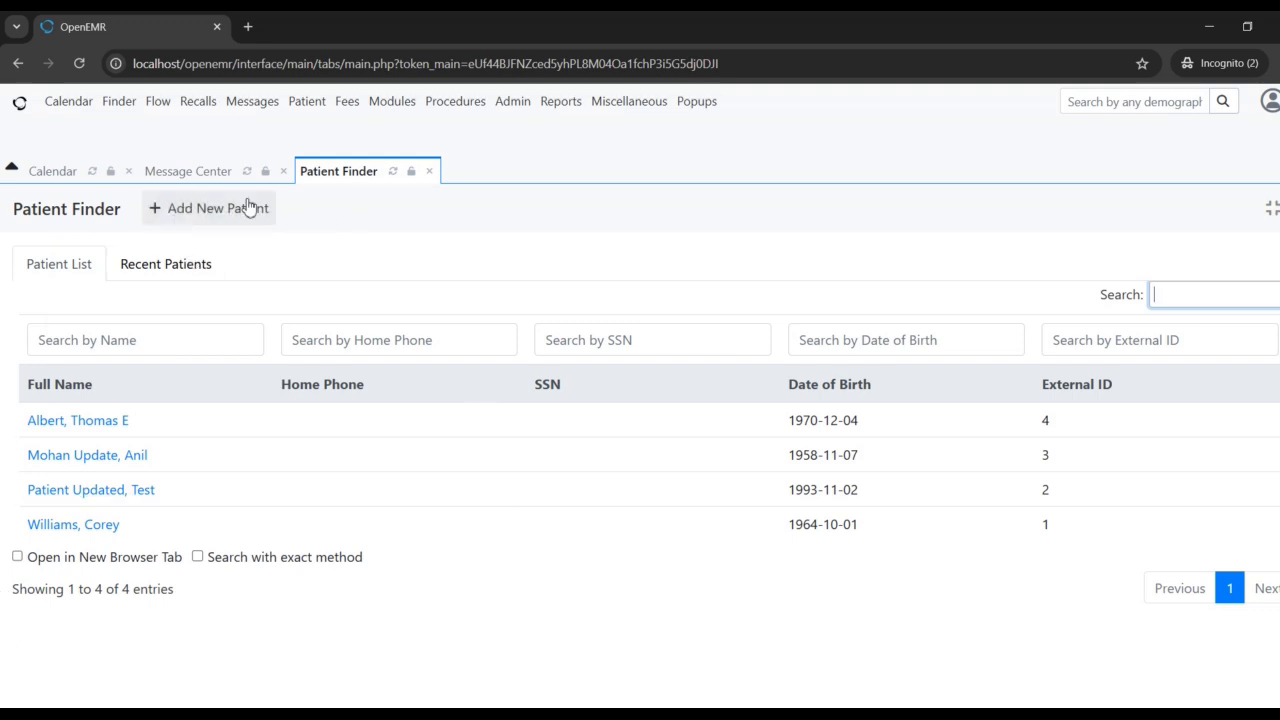
Discard the Add New Patient tab and open a fresh form via Patient > New/Search.
{"action": "left_click", "coordinate": [211, 204]}
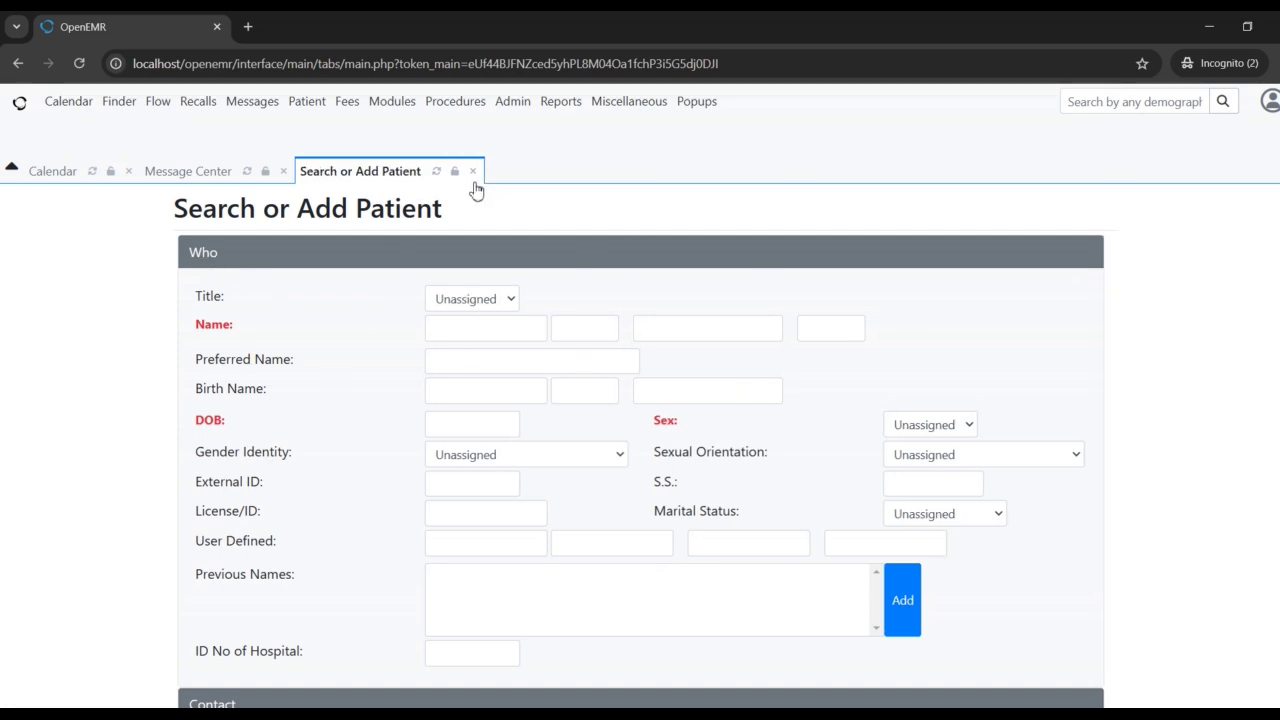
{"action": "left_click", "coordinate": [474, 174]}
{"action": "mouse_move", "coordinate": [305, 101]}
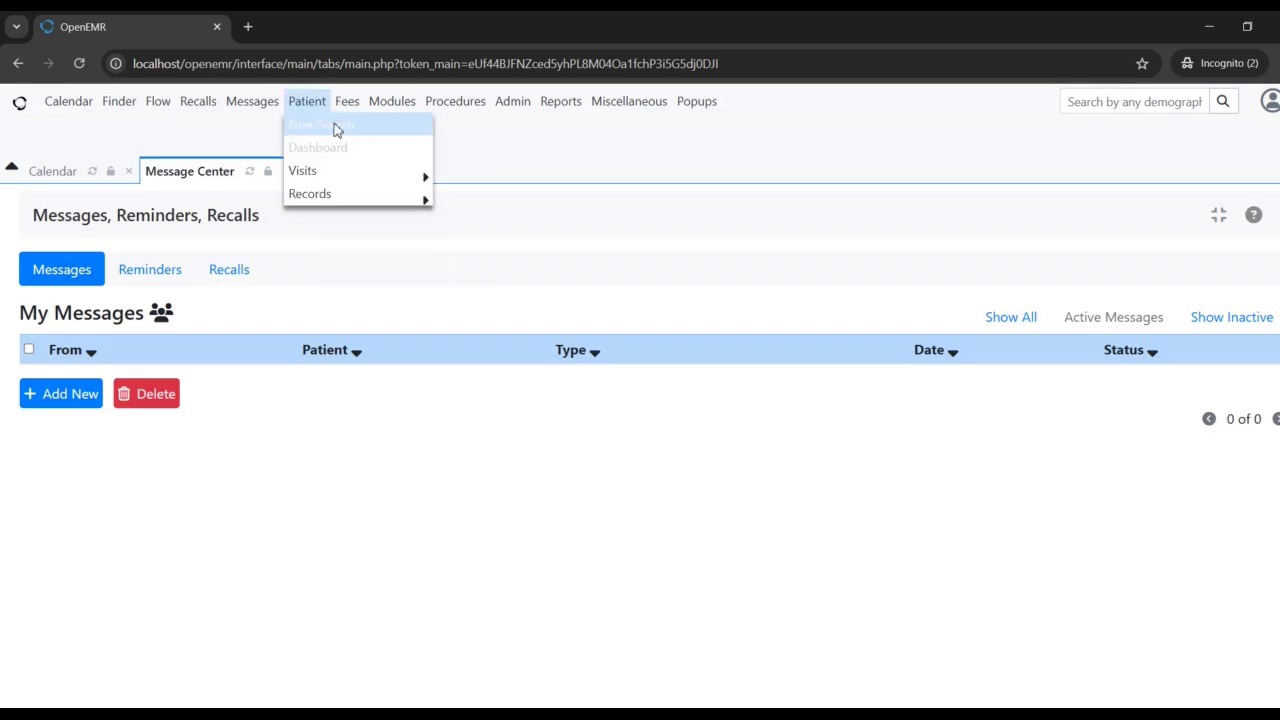
{"action": "left_click", "coordinate": [341, 127]}
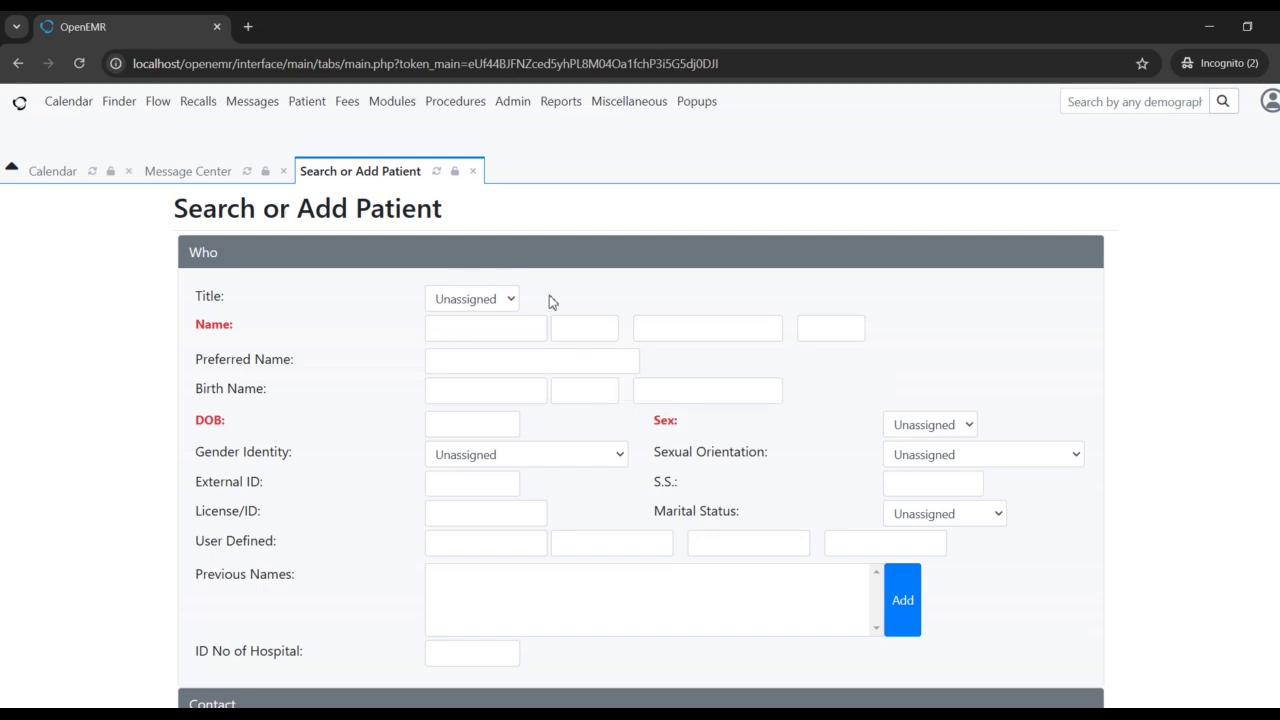
Set the title to Mr. and enter the patient's first and last name.
{"action": "left_click", "coordinate": [490, 300]}
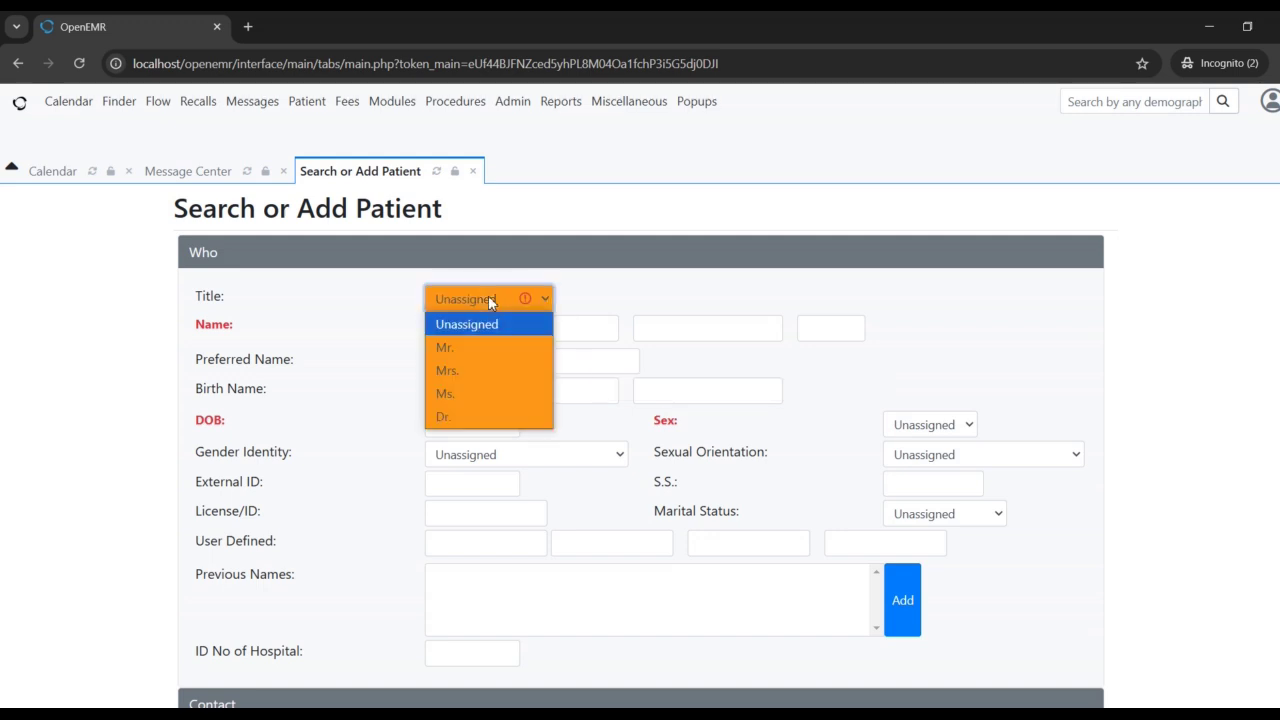
{"action": "left_click", "coordinate": [478, 342]}
{"action": "left_click", "coordinate": [377, 349]}
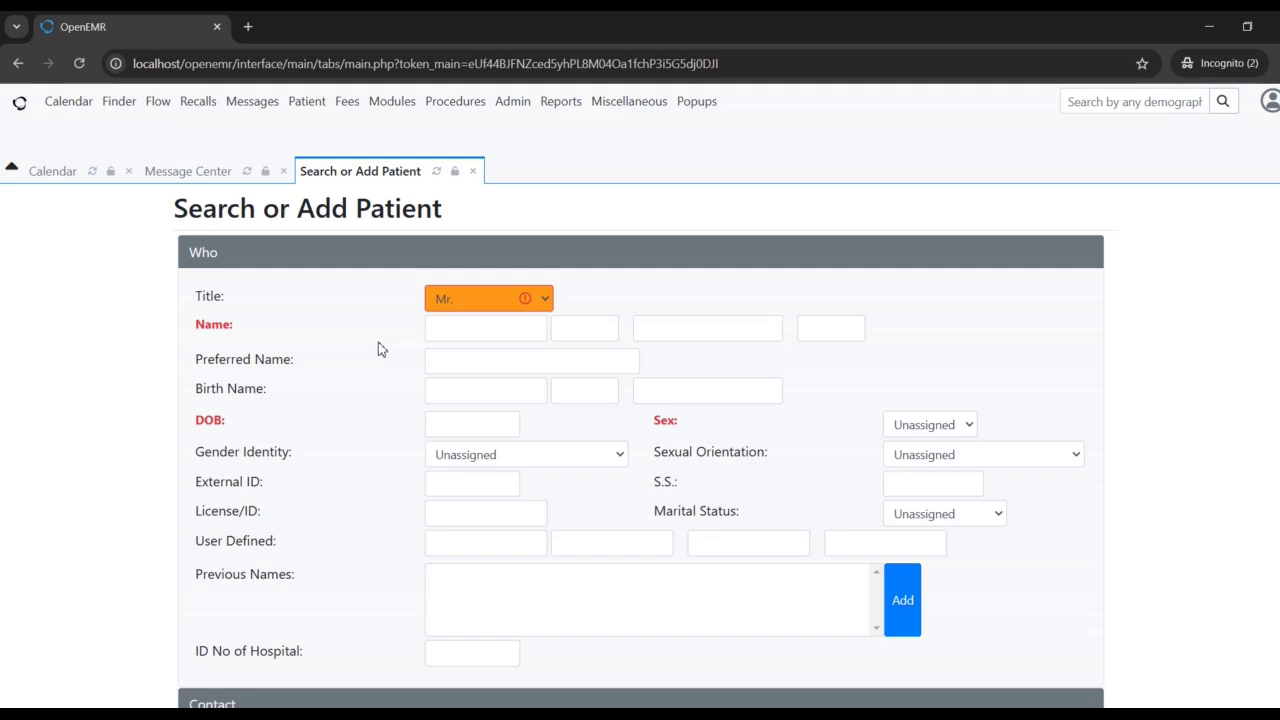
{"action": "left_click", "coordinate": [468, 336]}
{"action": "type", "text": "Pri"}
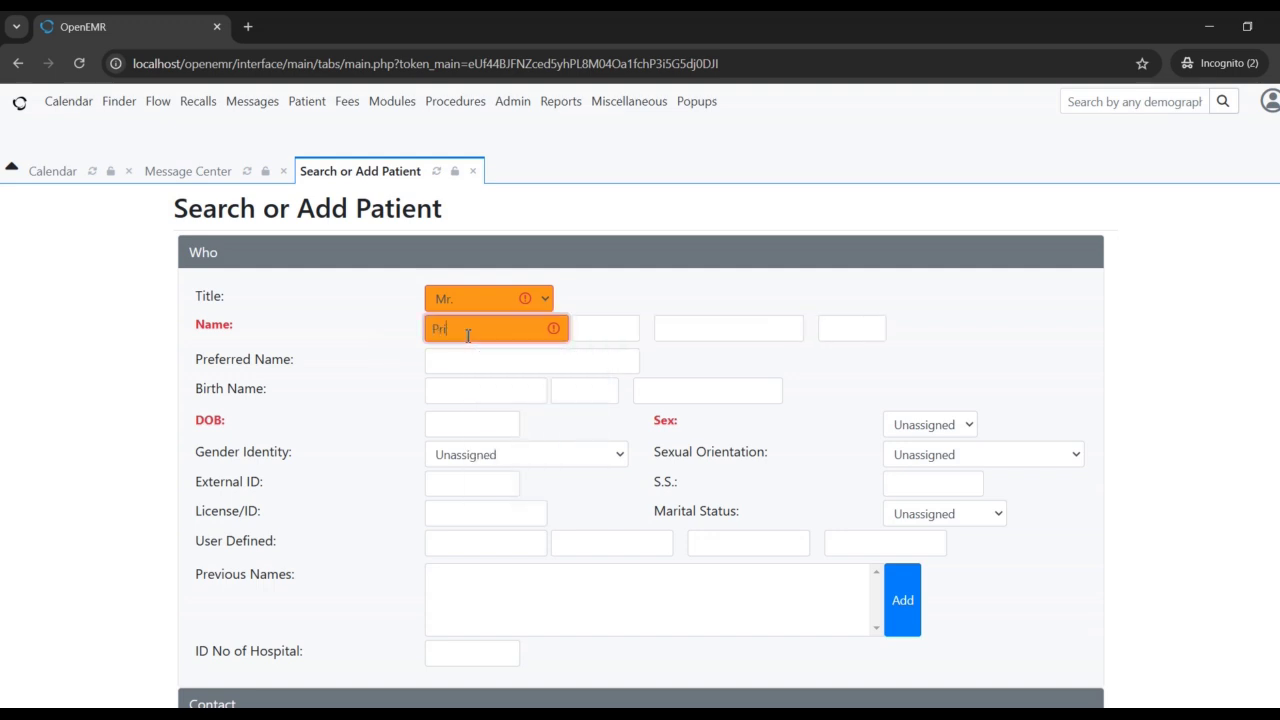
{"action": "type", "text": "ya"}
{"action": "key", "text": "Tab"}
{"action": "key", "text": "Tab"}
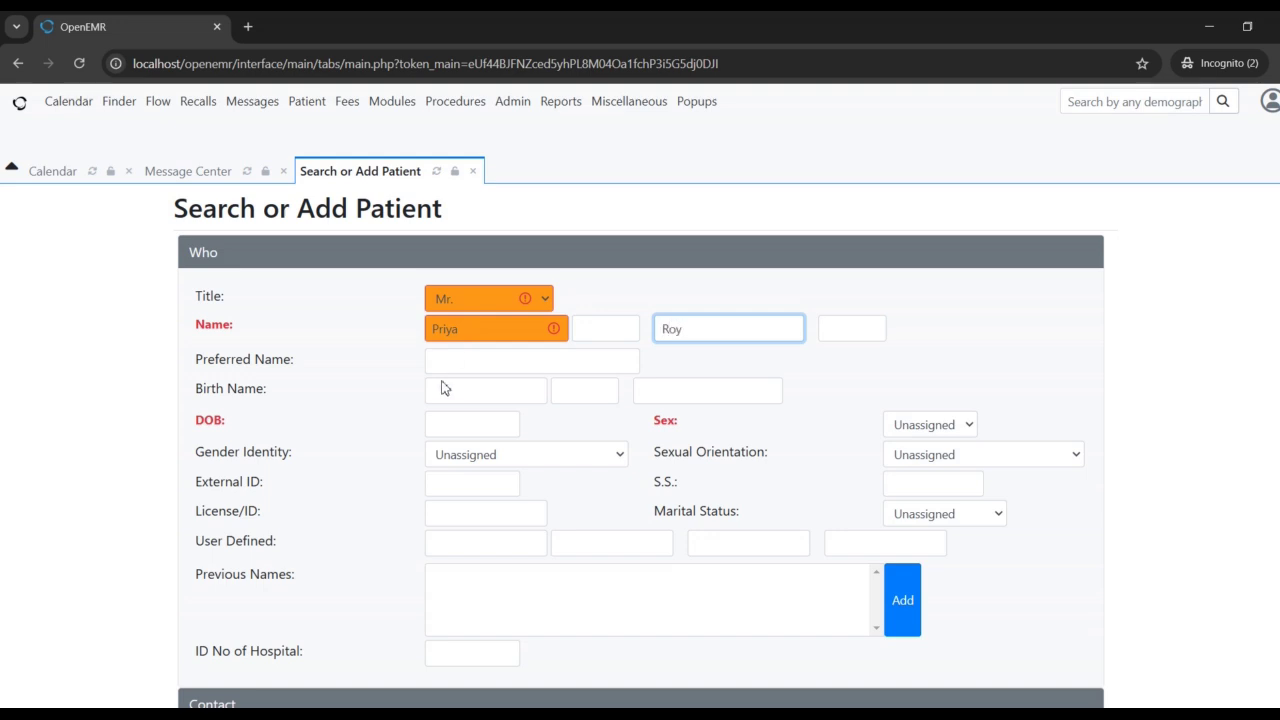
{"action": "left_click", "coordinate": [474, 423]}
{"action": "left_click", "coordinate": [580, 455]}
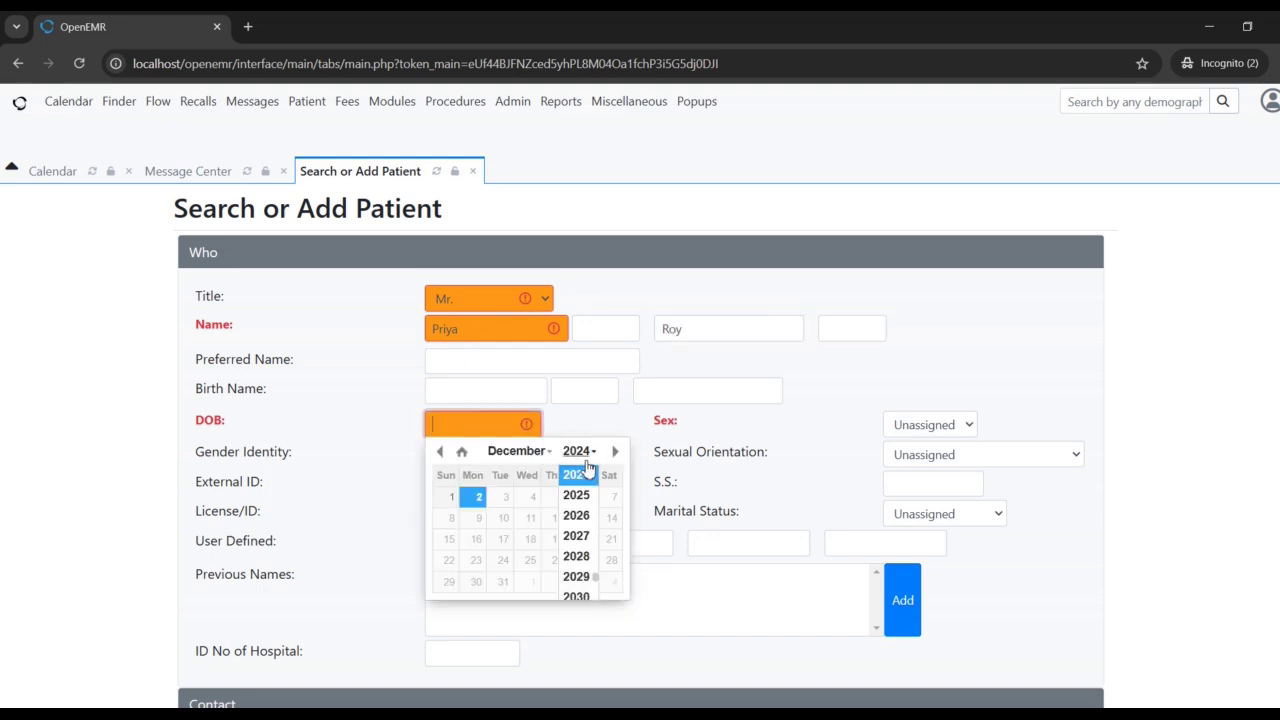
{"action": "scroll", "coordinate": [583, 500], "scroll_direction": "up", "scroll_amount": 8}
{"action": "left_click", "coordinate": [577, 486]}
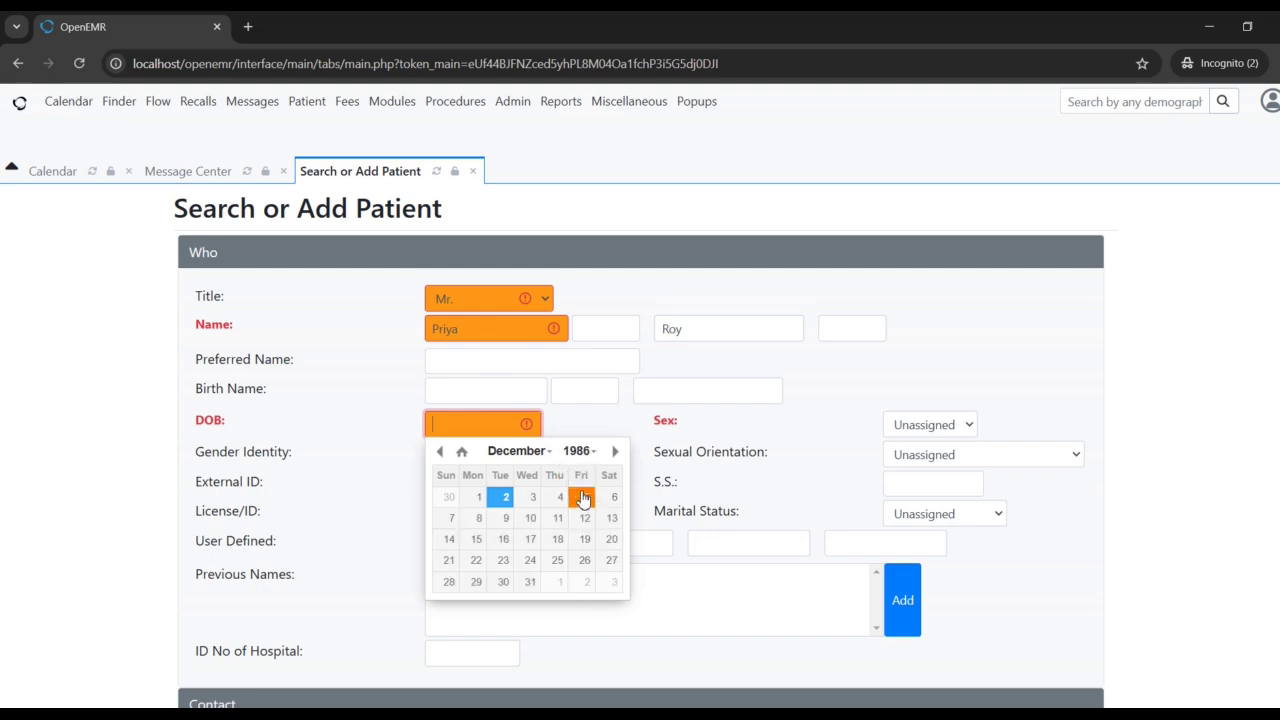
{"action": "left_click", "coordinate": [581, 497]}
{"action": "left_click", "coordinate": [966, 428]}
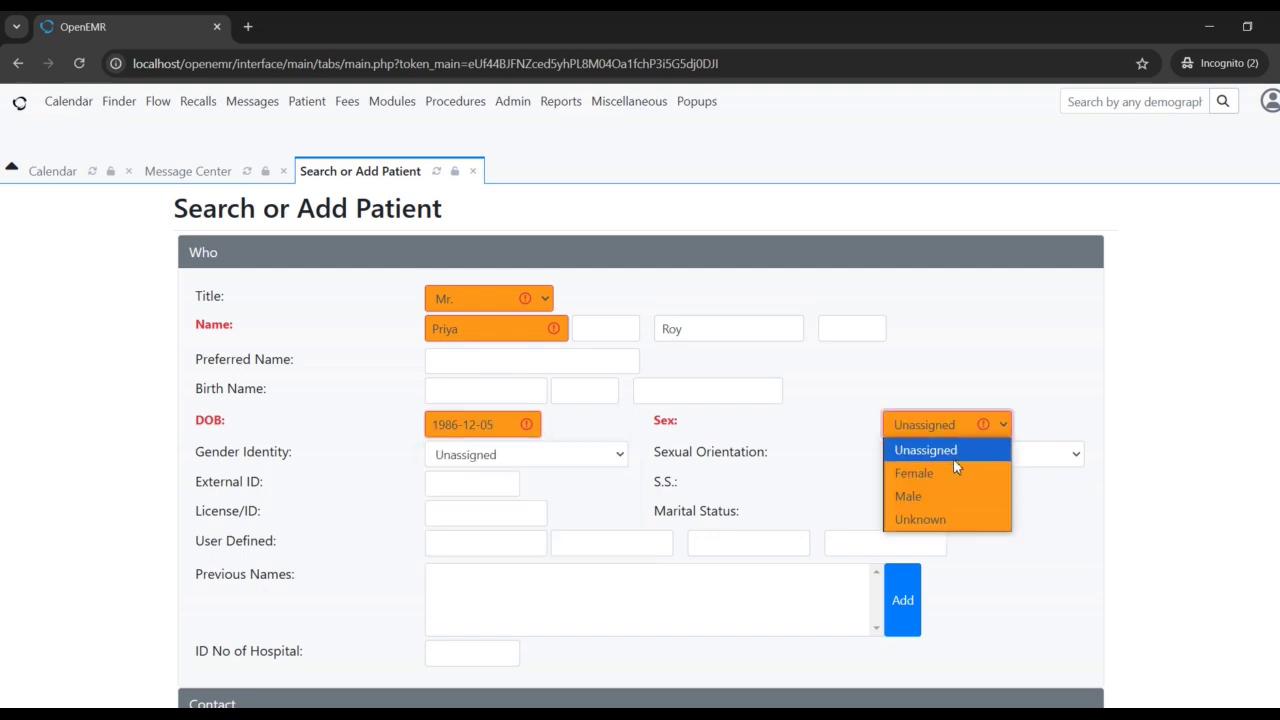
{"action": "left_click", "coordinate": [953, 466]}
{"action": "left_click", "coordinate": [246, 480]}
{"action": "scroll", "coordinate": [245, 481], "scroll_direction": "down", "scroll_amount": 2}
{"action": "scroll", "coordinate": [244, 485], "scroll_direction": "down", "scroll_amount": 2}
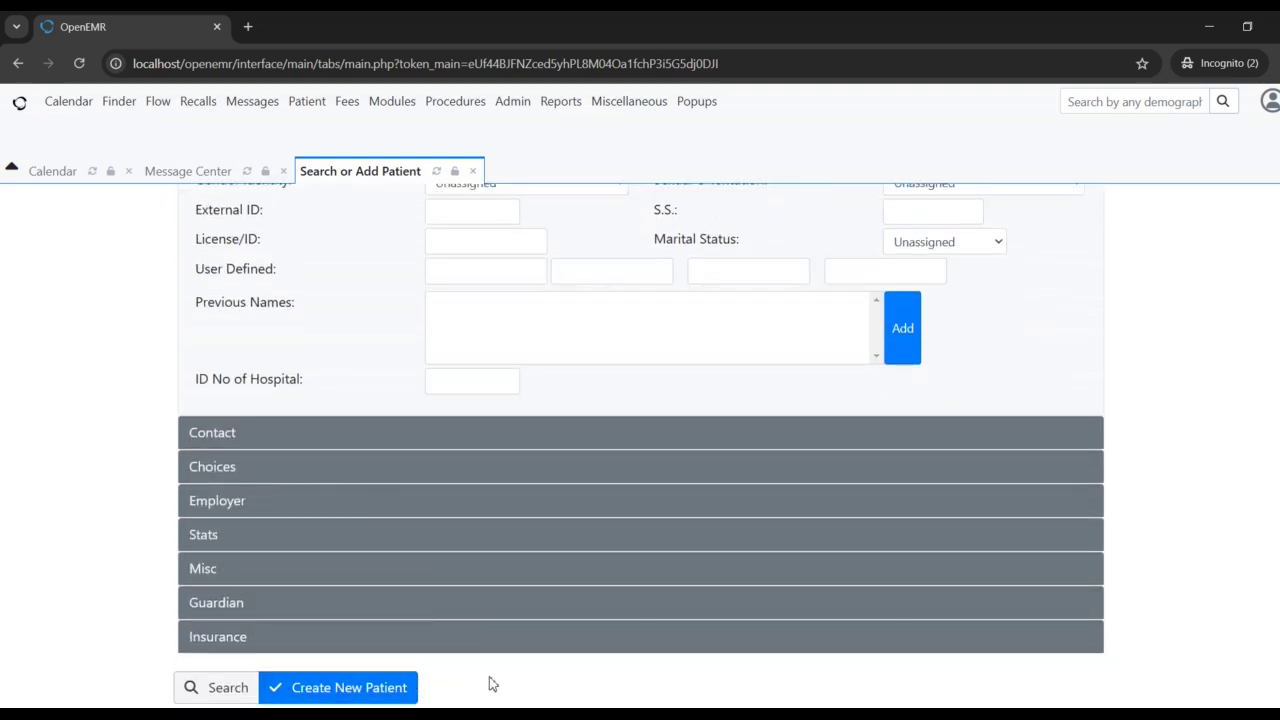
Submit and confirm Create New Patient, then OK the clinical reminders alert.
{"action": "left_click", "coordinate": [364, 689]}
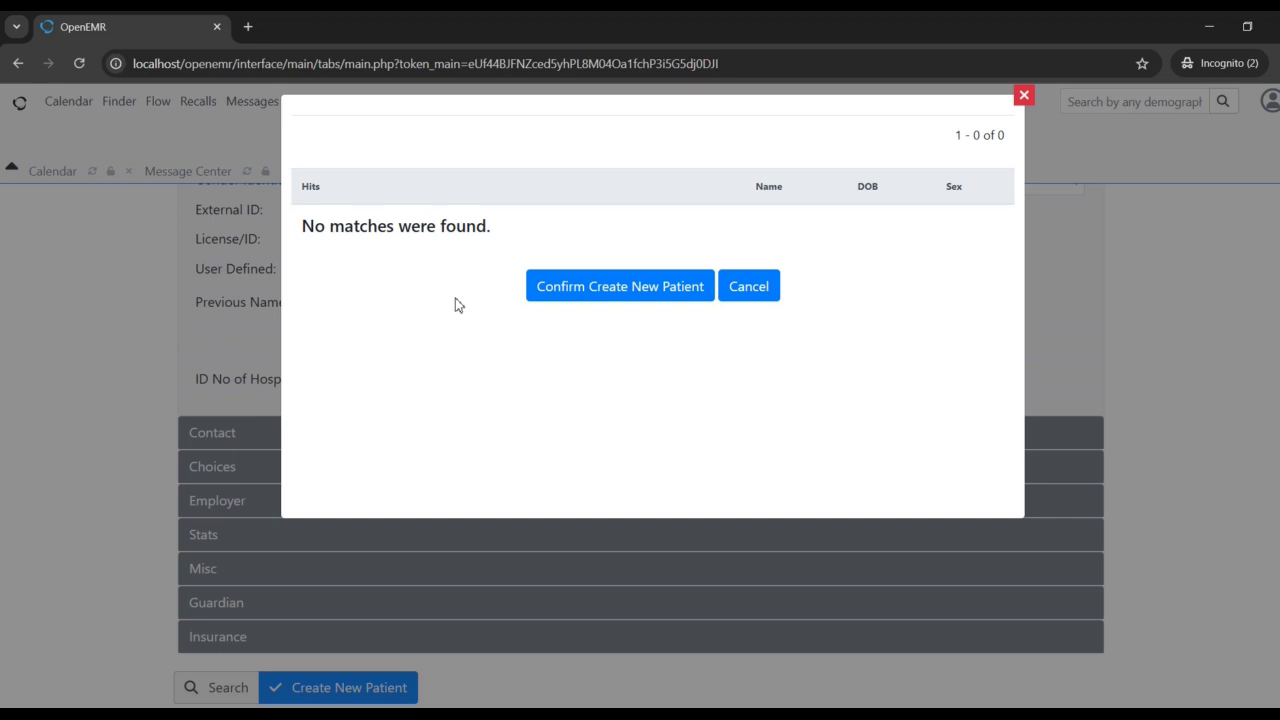
{"action": "left_click", "coordinate": [646, 288]}
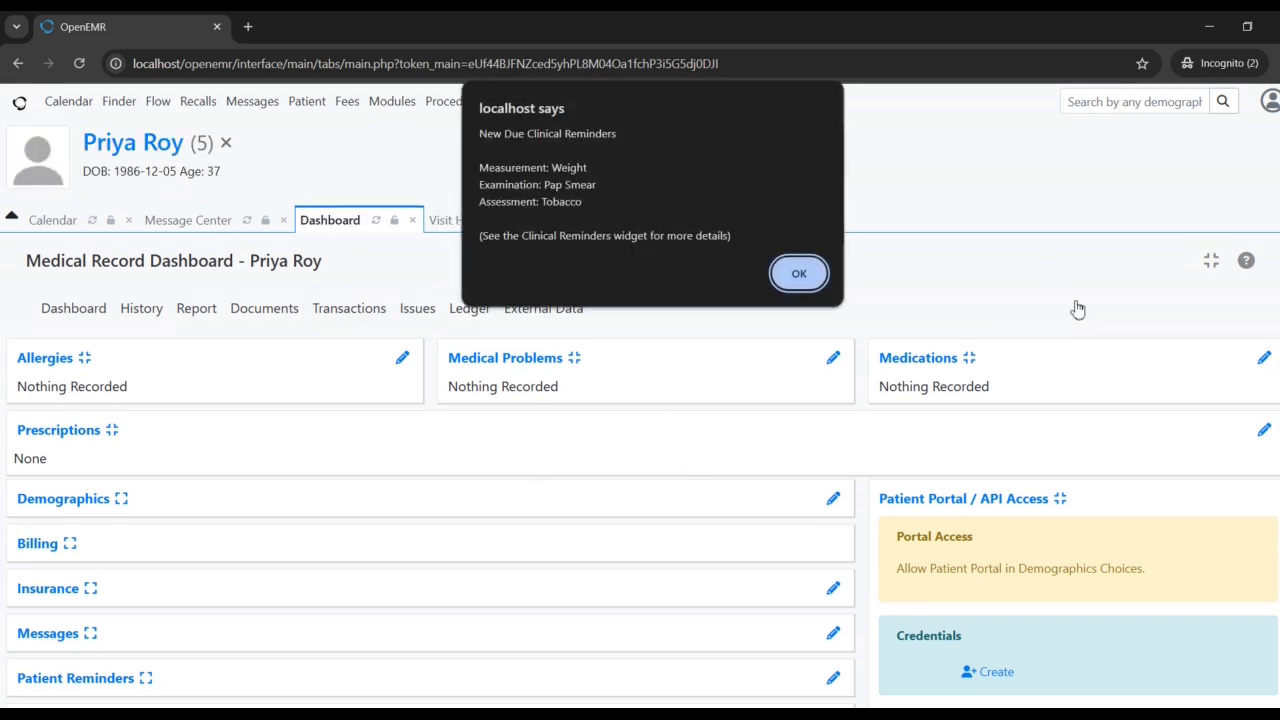
{"action": "left_click", "coordinate": [799, 274]}
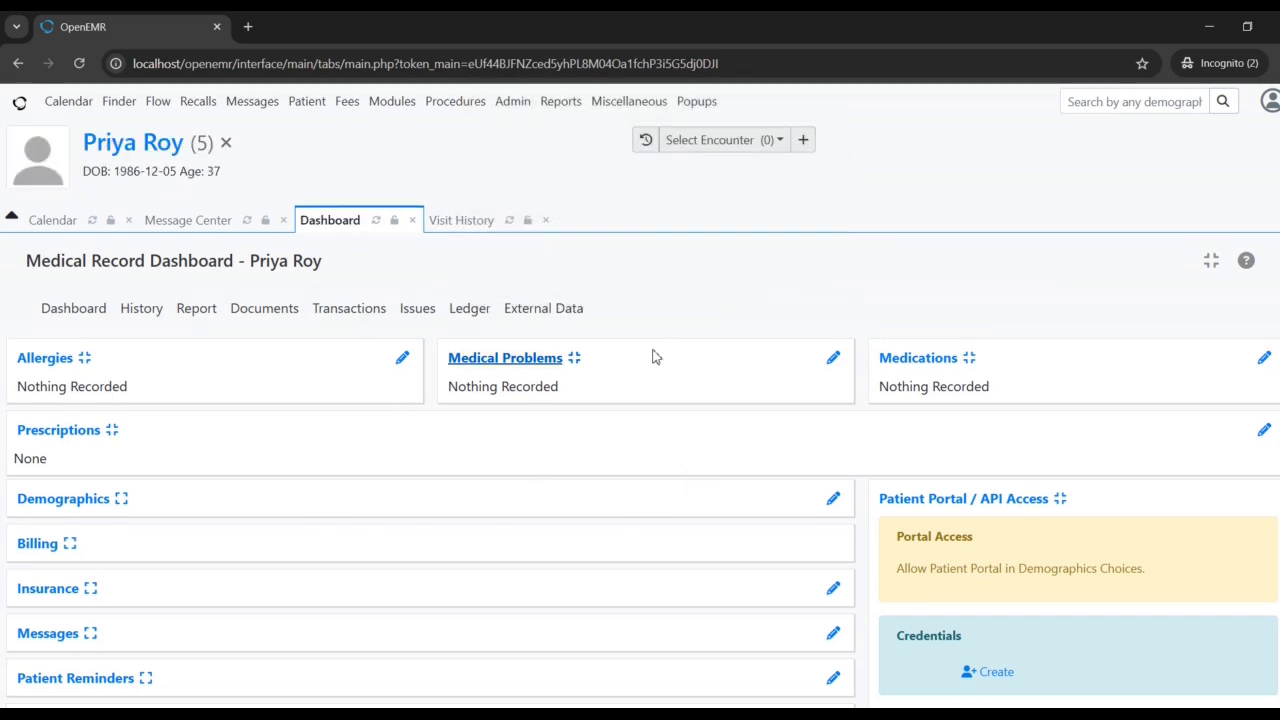
Expand the dashboard Demographics section and open Edit Current Patient from its pencil icon.
{"action": "scroll", "coordinate": [706, 514], "scroll_direction": "down", "scroll_amount": 3}
{"action": "scroll", "coordinate": [706, 514], "scroll_direction": "up", "scroll_amount": 3}
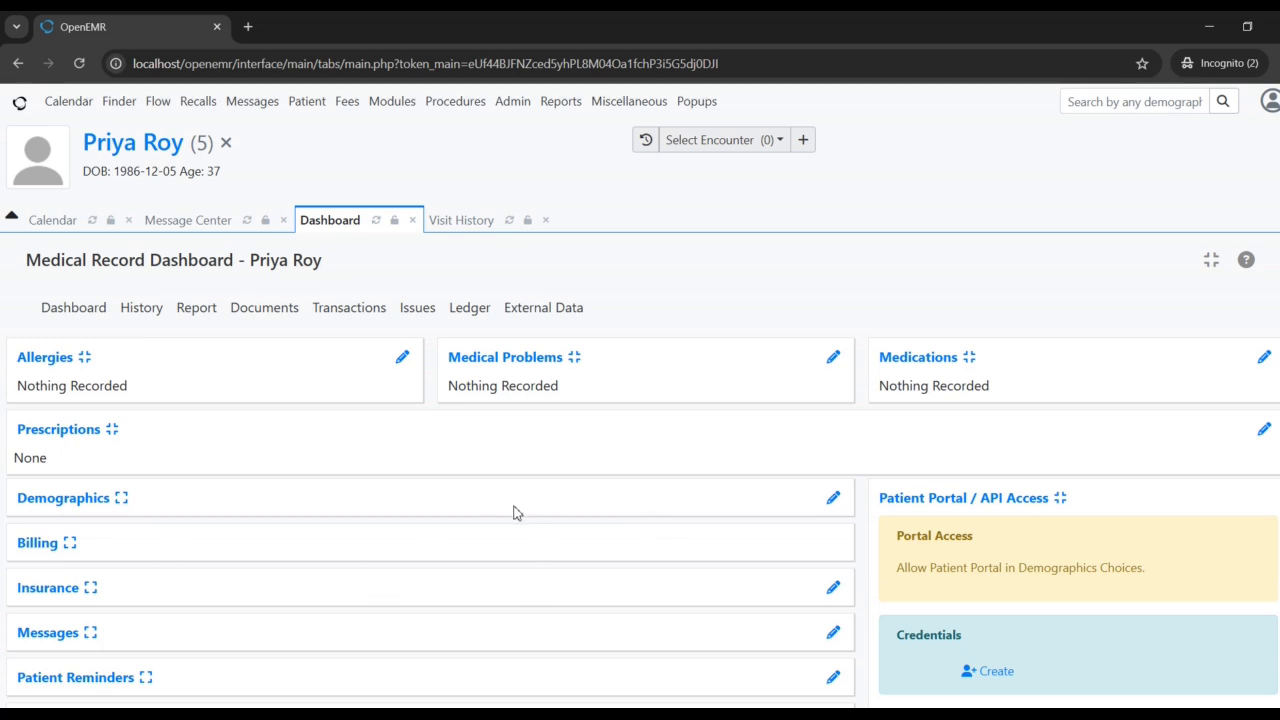
{"action": "left_click", "coordinate": [97, 497]}
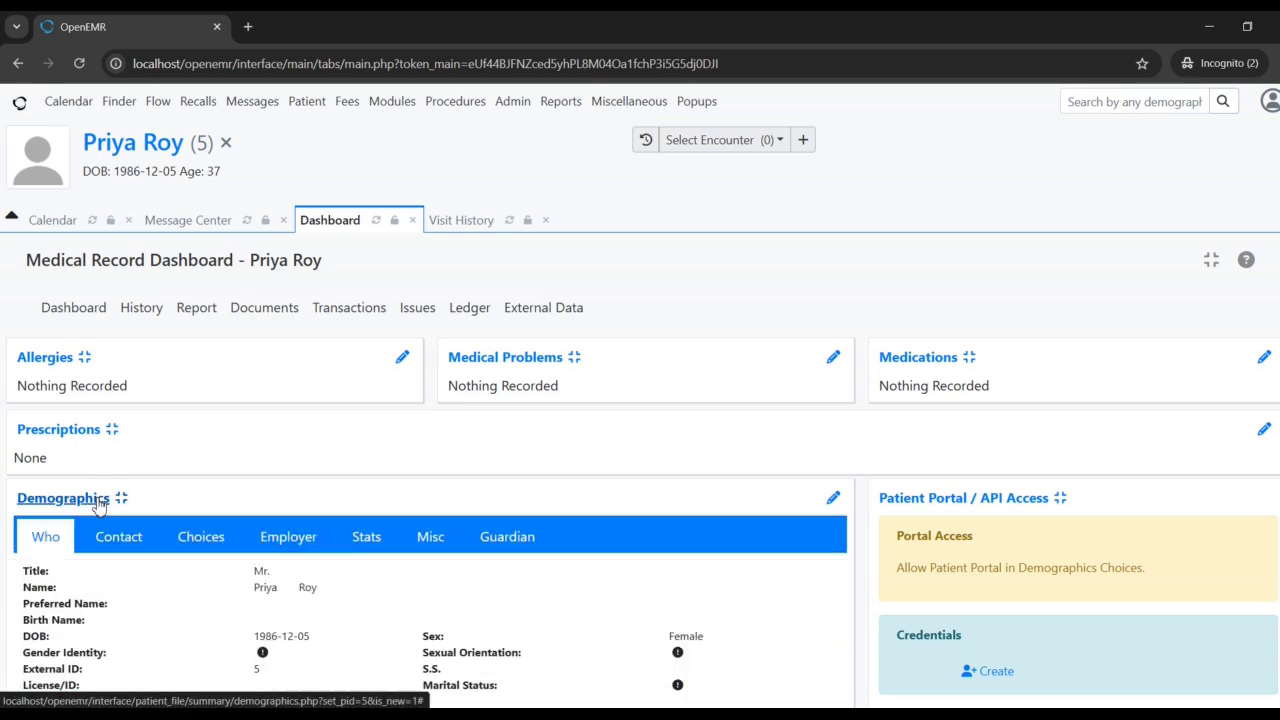
{"action": "scroll", "coordinate": [228, 541], "scroll_direction": "down", "scroll_amount": 1}
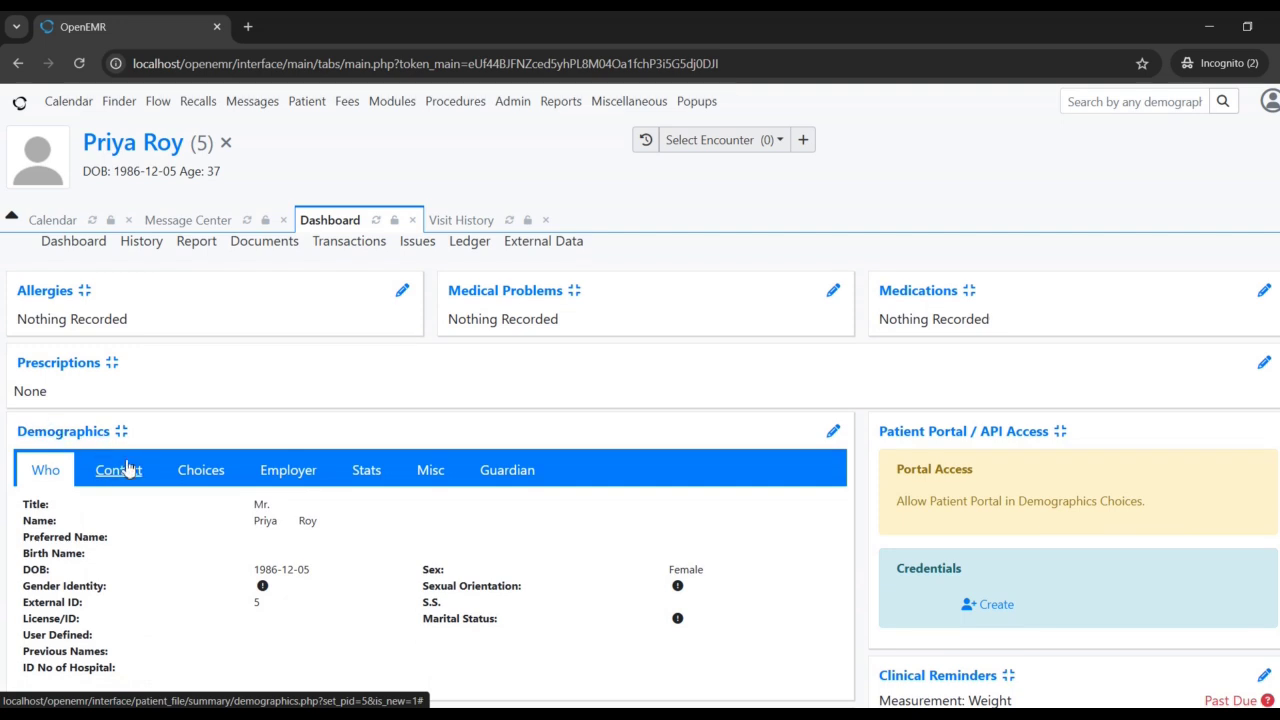
{"action": "scroll", "coordinate": [129, 466], "scroll_direction": "down", "scroll_amount": 1}
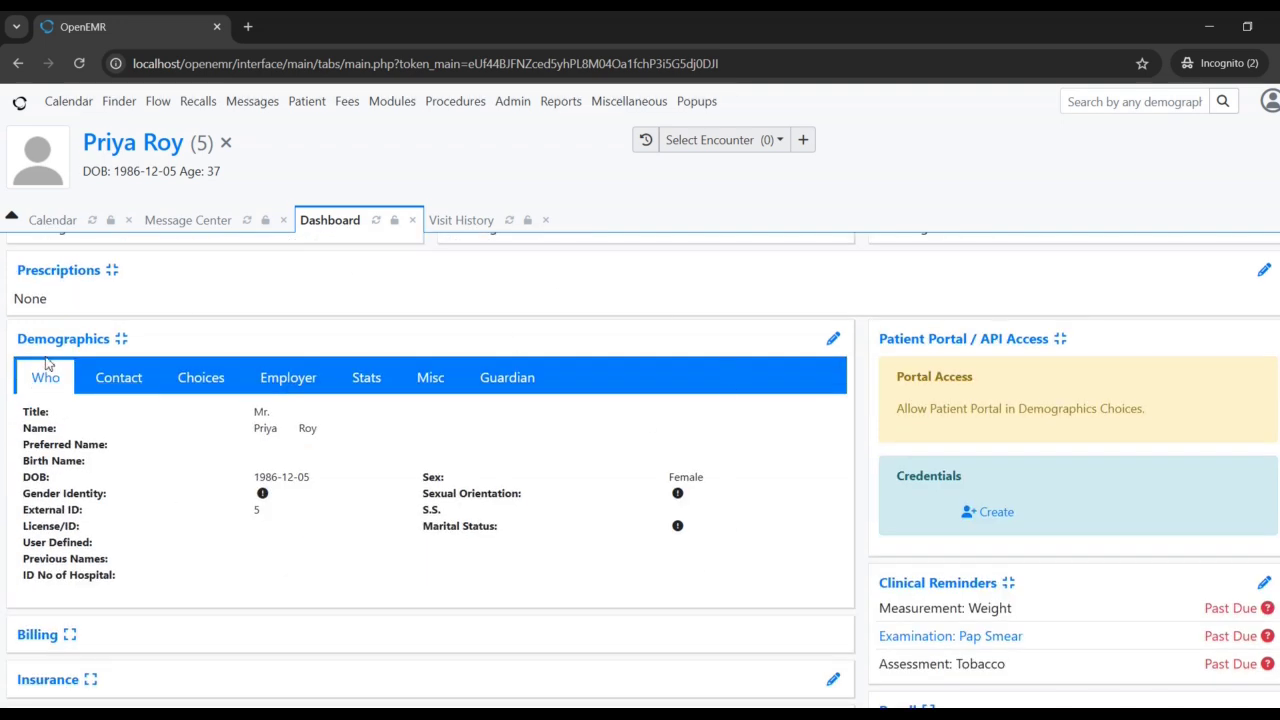
{"action": "right_click", "coordinate": [600, 547]}
{"action": "left_click_drag", "start_coordinate": [513, 493], "coordinate": [519, 493]}
{"action": "left_click", "coordinate": [800, 345]}
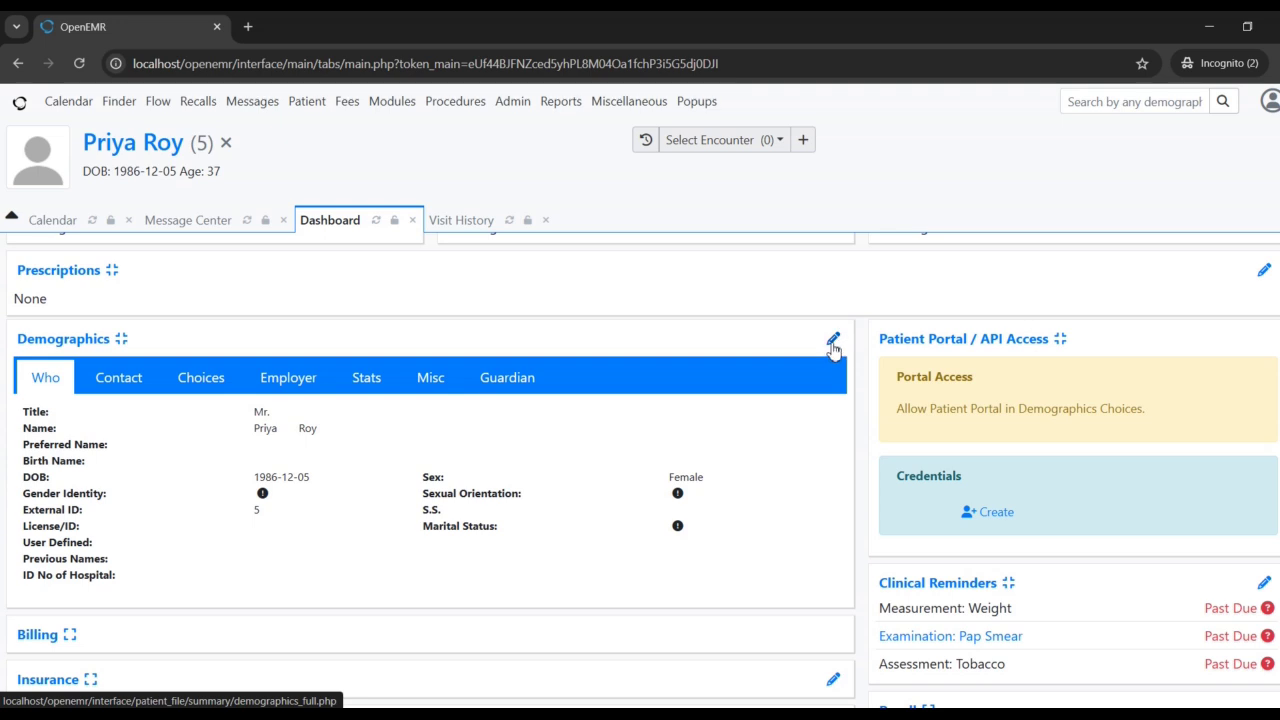
{"action": "left_click", "coordinate": [833, 342]}
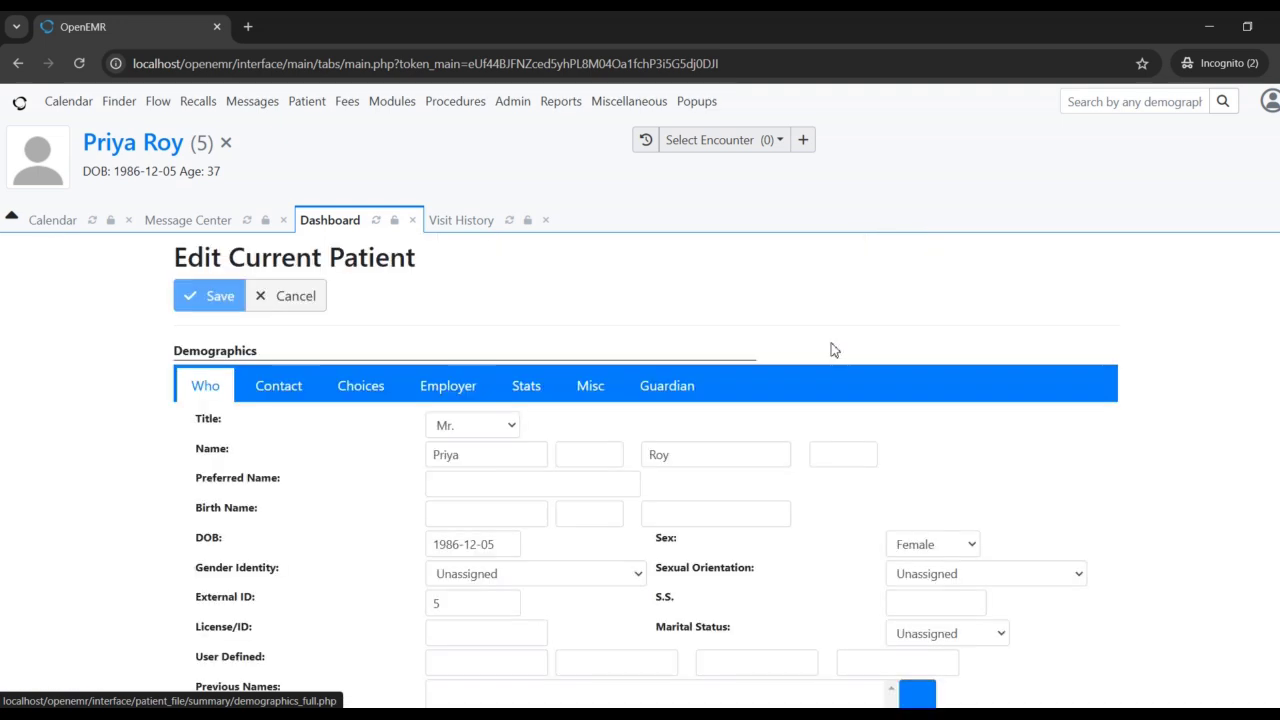
Add the patient's middle initial and address 'Test Address', then save the demographics.
{"action": "scroll", "coordinate": [555, 572], "scroll_direction": "down", "scroll_amount": 1}
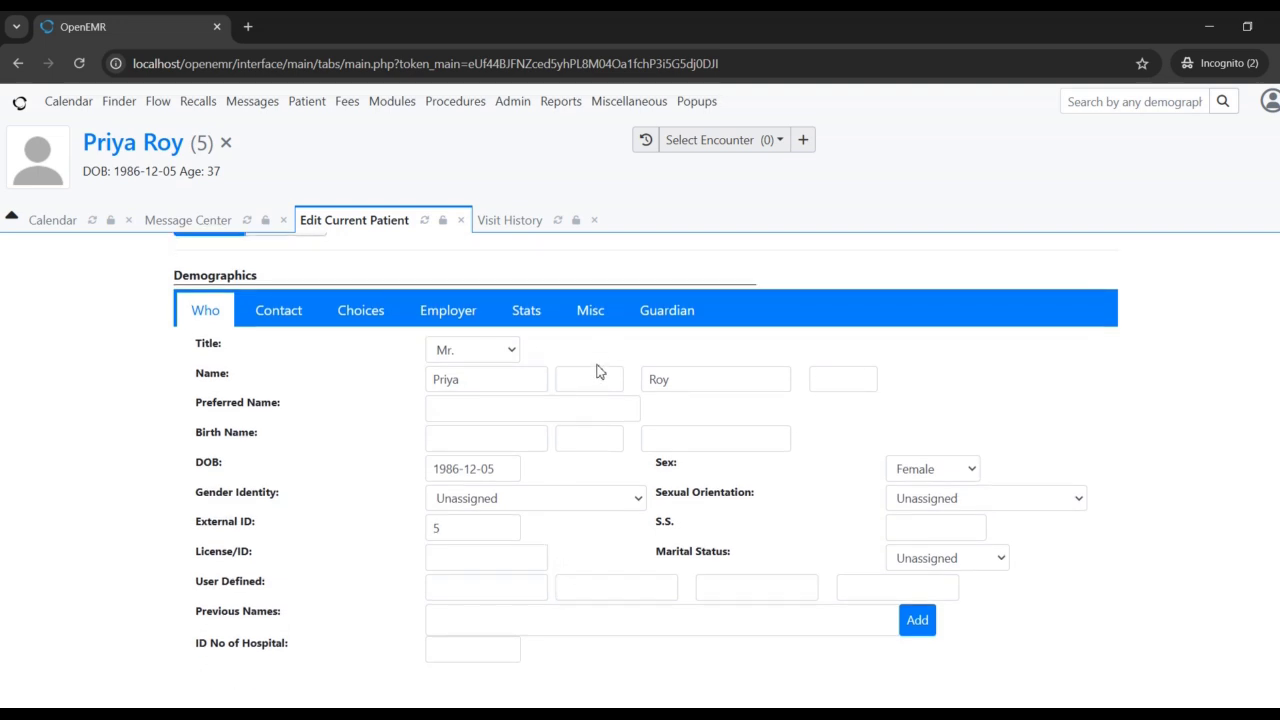
{"action": "left_click", "coordinate": [561, 380]}
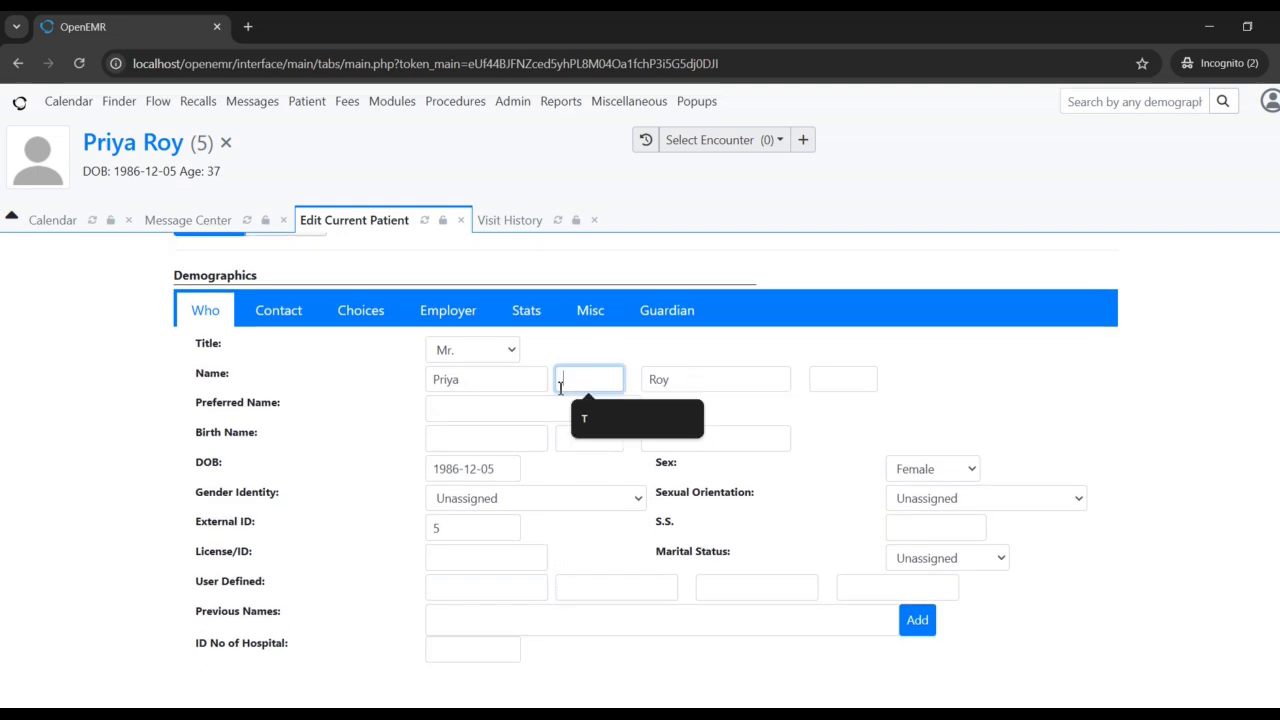
{"action": "type", "text": "T"}
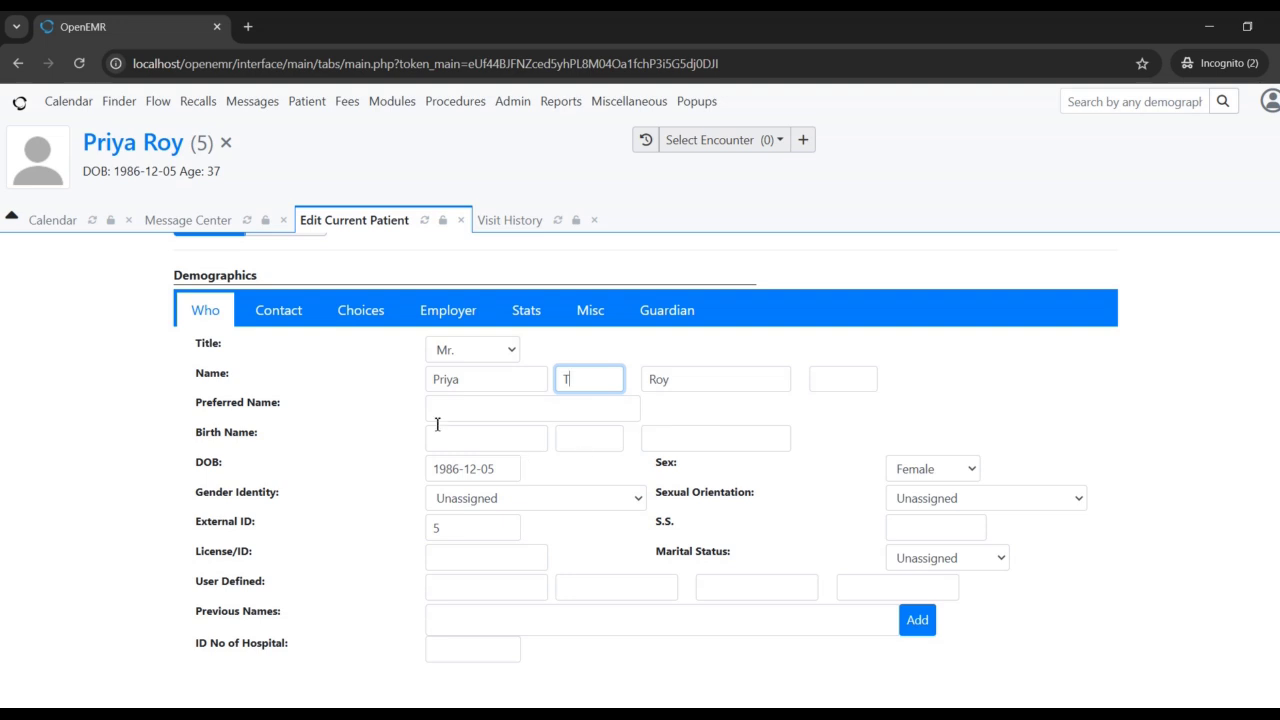
{"action": "left_click", "coordinate": [300, 313]}
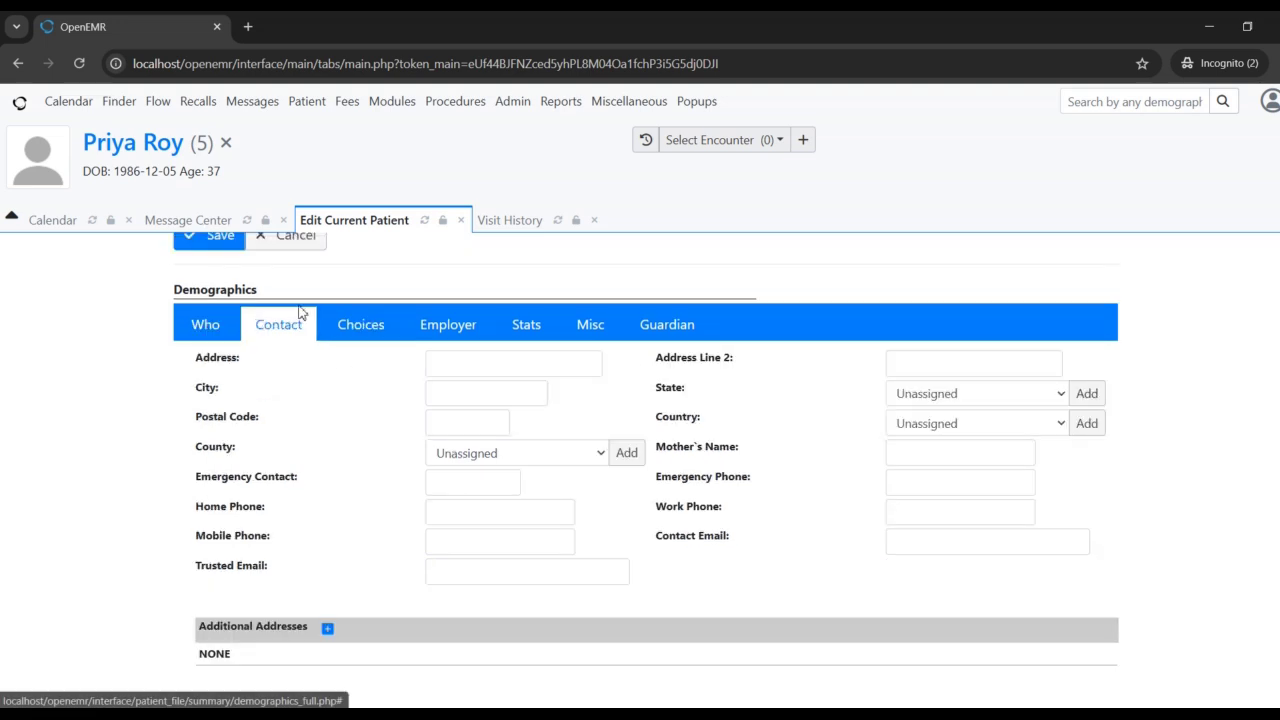
{"action": "left_click", "coordinate": [463, 369]}
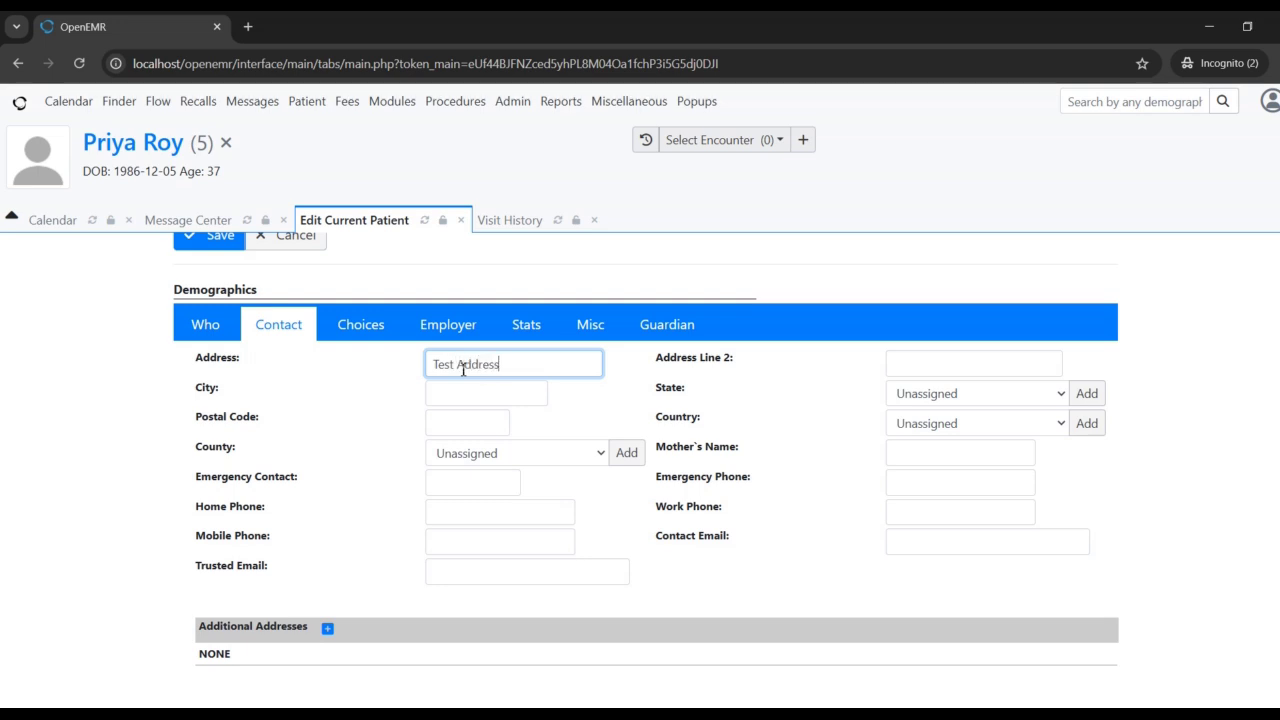
{"action": "scroll", "coordinate": [324, 345], "scroll_direction": "up", "scroll_amount": 1}
{"action": "left_click", "coordinate": [217, 296]}
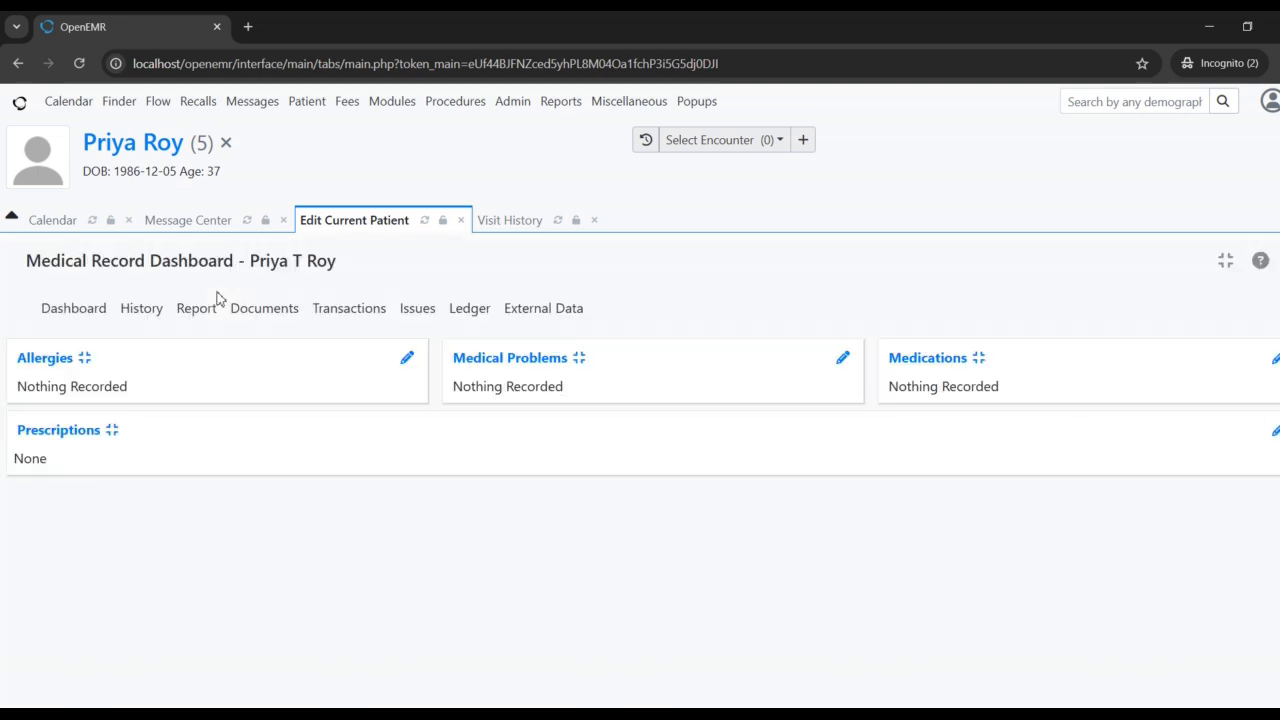
Expand Demographics and confirm the Contact details show 'Test Address'.
{"action": "left_click", "coordinate": [87, 505]}
{"action": "scroll", "coordinate": [87, 505], "scroll_direction": "down", "scroll_amount": 2}
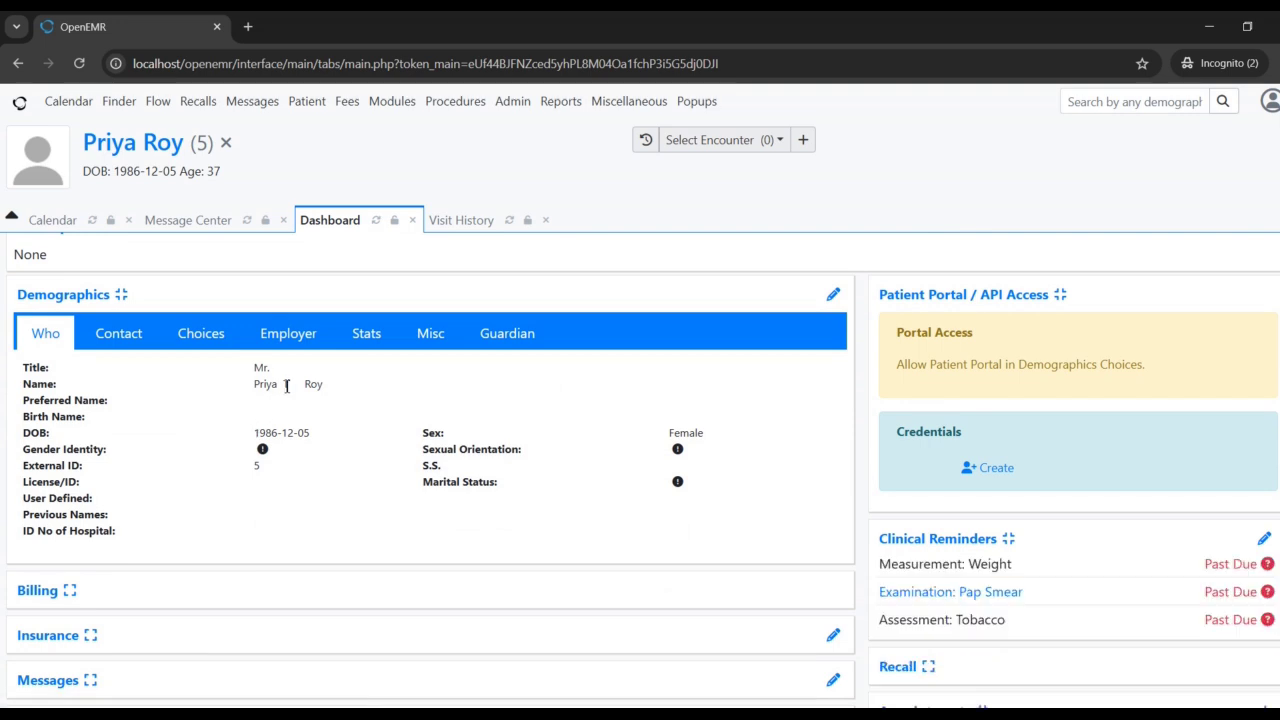
{"action": "left_click", "coordinate": [132, 337]}
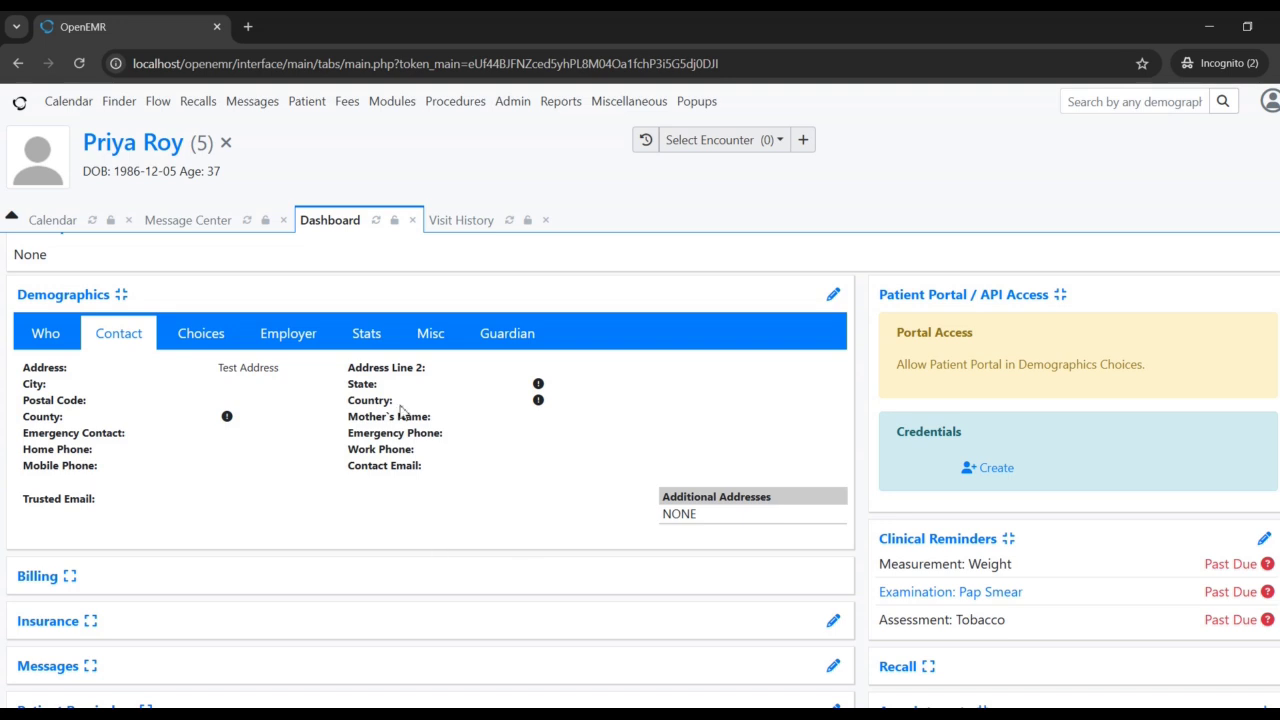
{"action": "scroll", "coordinate": [402, 412], "scroll_direction": "up", "scroll_amount": 2}
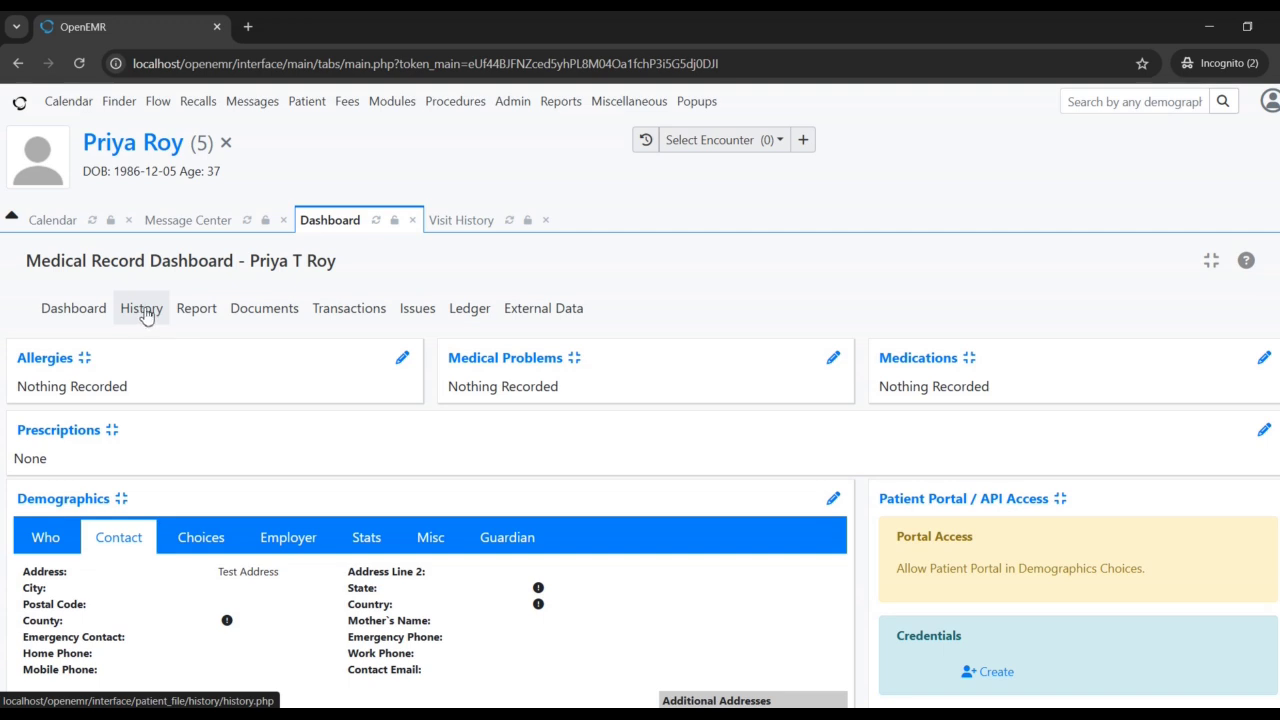
Open History and Lifestyle for editing and tick the Varicose Veins risk factor.
{"action": "left_click", "coordinate": [141, 309]}
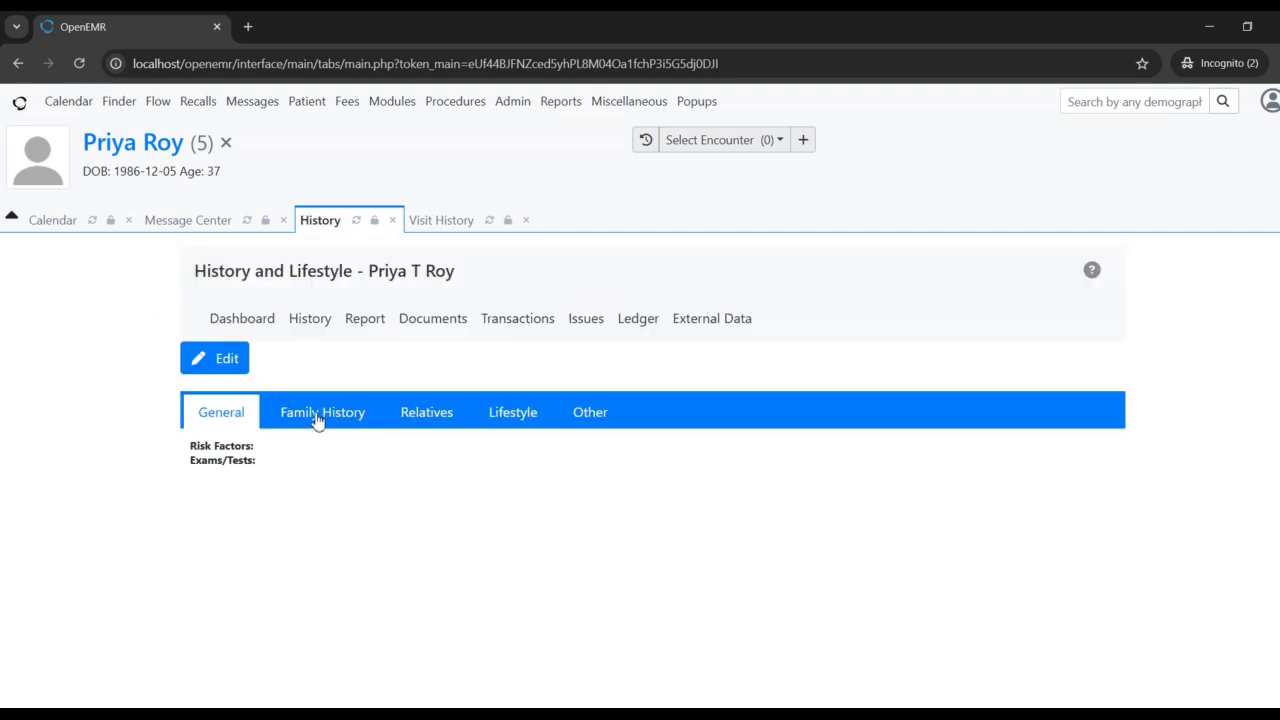
{"action": "left_click", "coordinate": [227, 362]}
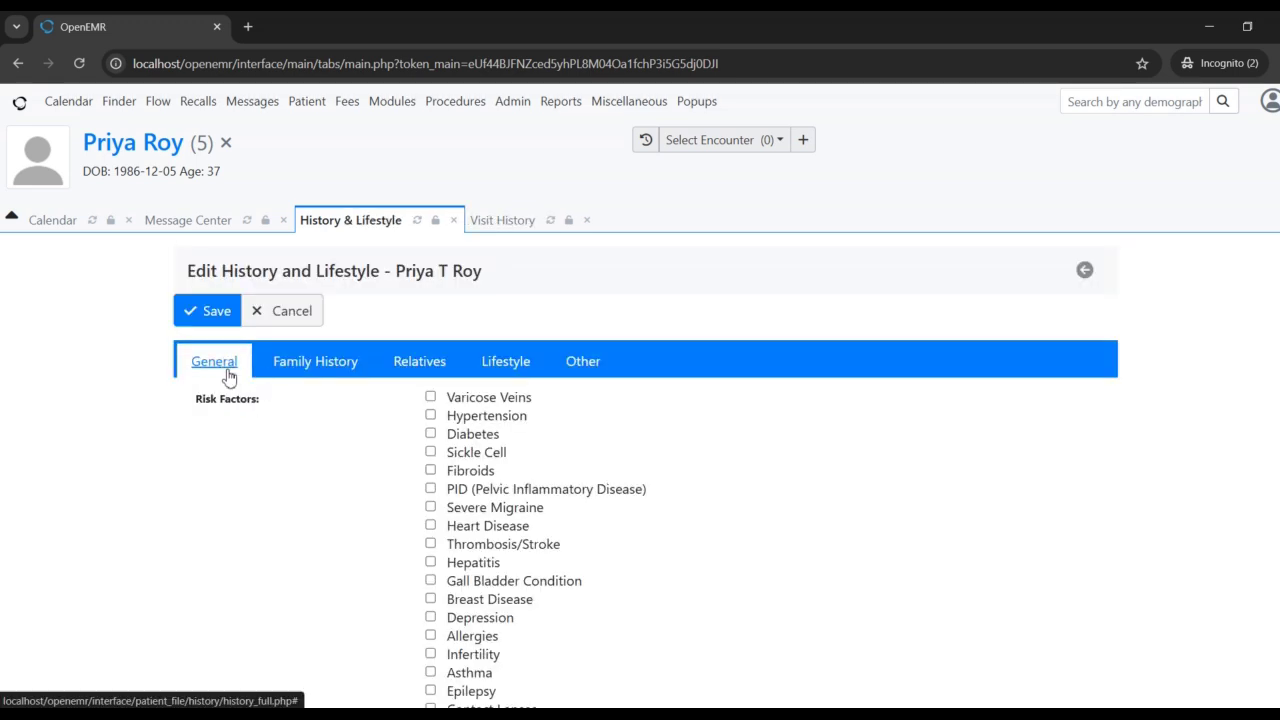
{"action": "scroll", "coordinate": [320, 497], "scroll_direction": "down", "scroll_amount": 2}
{"action": "scroll", "coordinate": [320, 497], "scroll_direction": "down", "scroll_amount": 2}
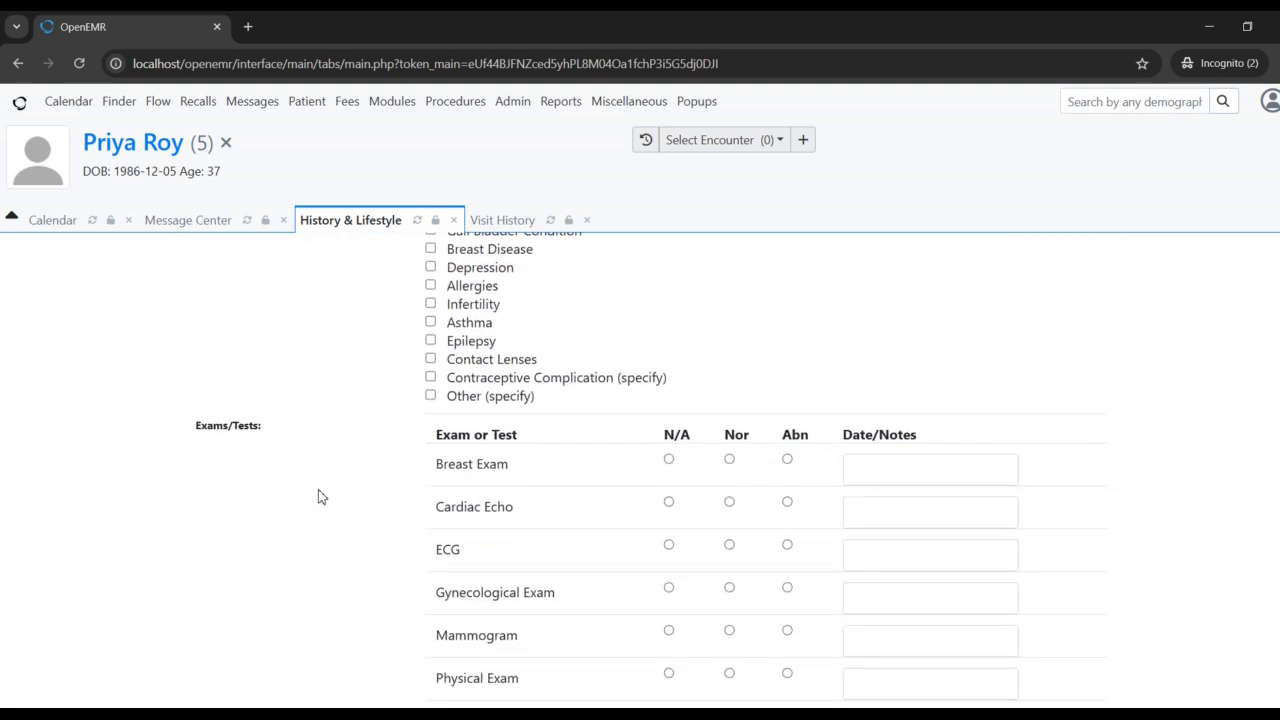
{"action": "scroll", "coordinate": [320, 497], "scroll_direction": "down", "scroll_amount": 1}
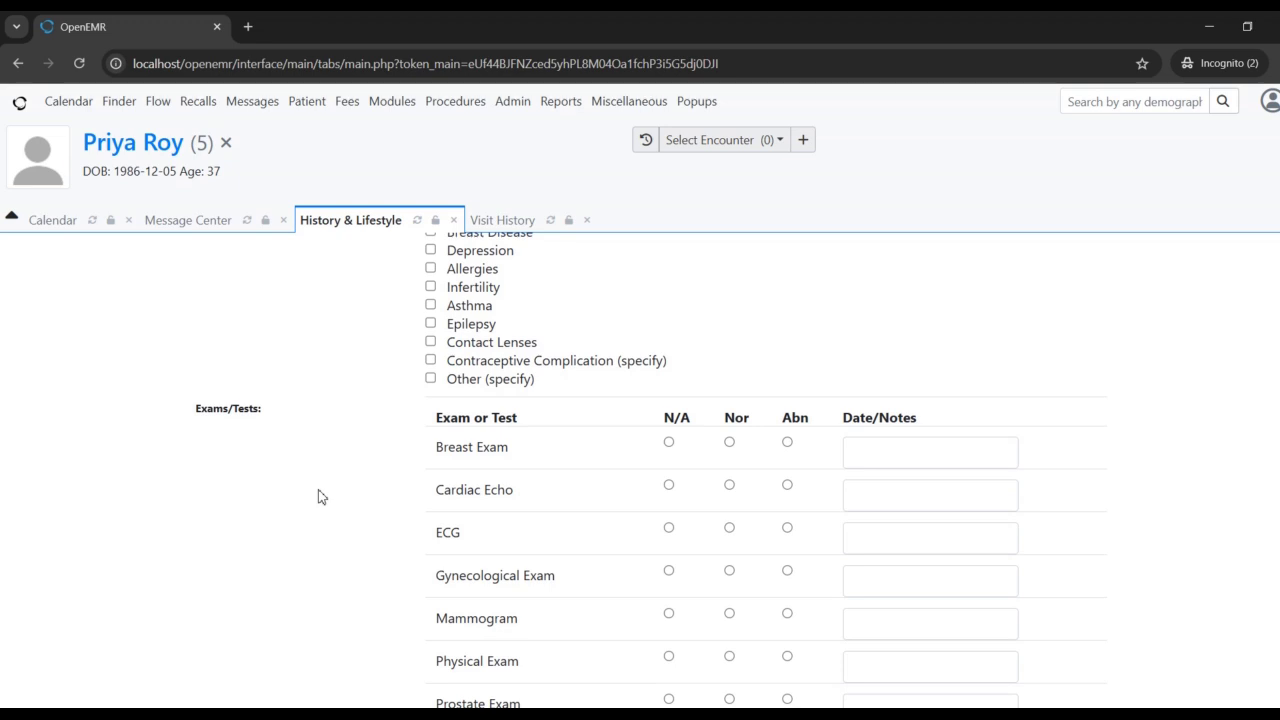
{"action": "scroll", "coordinate": [603, 554], "scroll_direction": "down", "scroll_amount": 3}
{"action": "scroll", "coordinate": [604, 555], "scroll_direction": "up", "scroll_amount": 4}
{"action": "scroll", "coordinate": [604, 555], "scroll_direction": "up", "scroll_amount": 3}
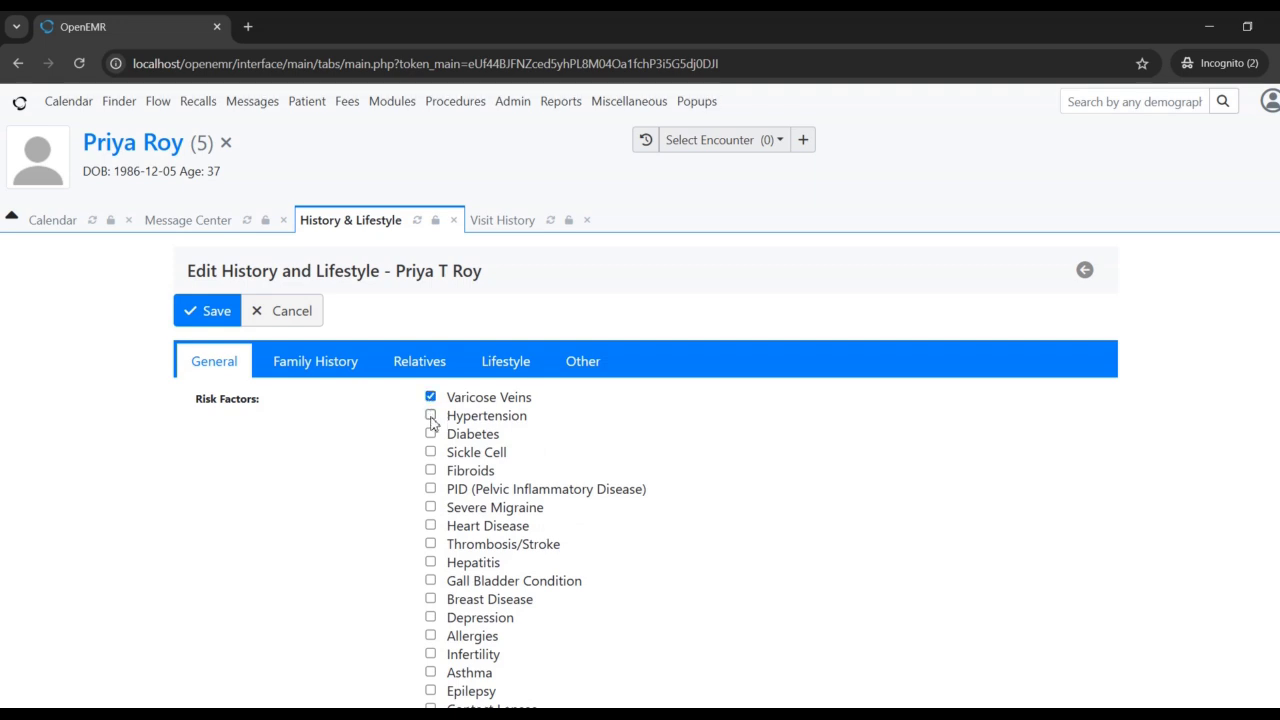
Review the Lifestyle alcohol field and save risk factors Varicose Veins, Hypertension and Diabetes.
{"action": "left_click", "coordinate": [505, 361]}
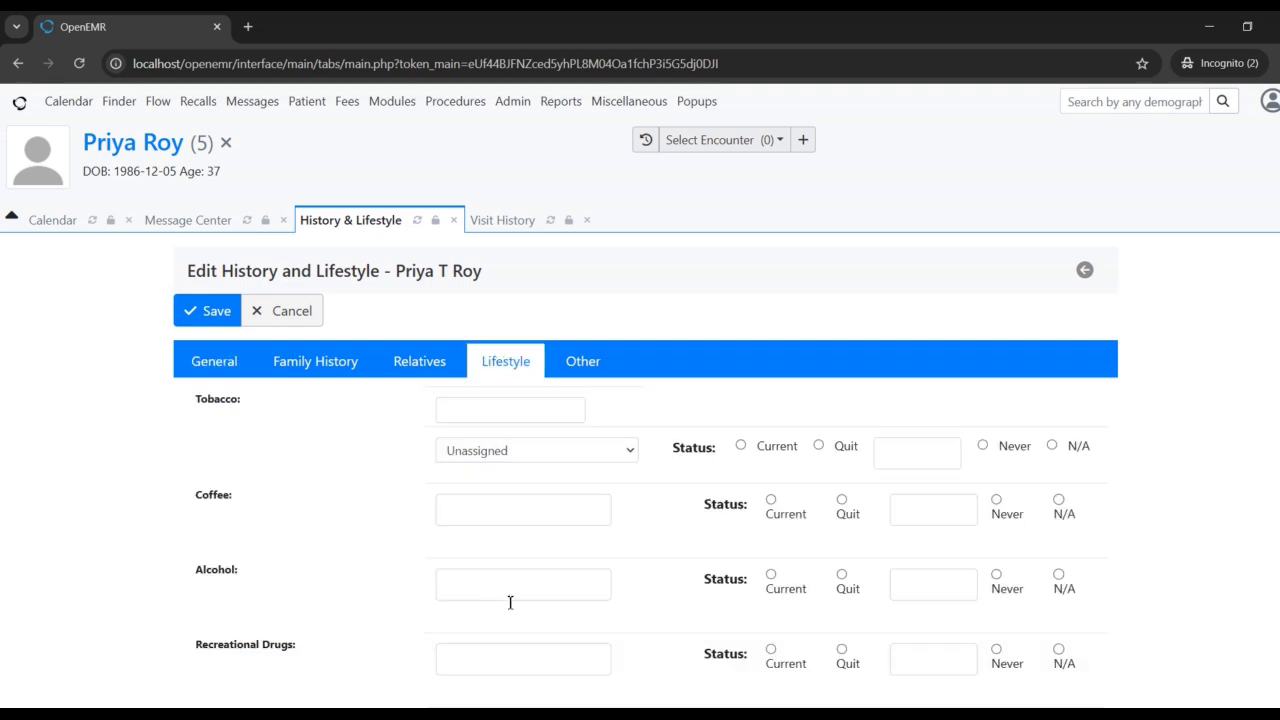
{"action": "left_click", "coordinate": [486, 594]}
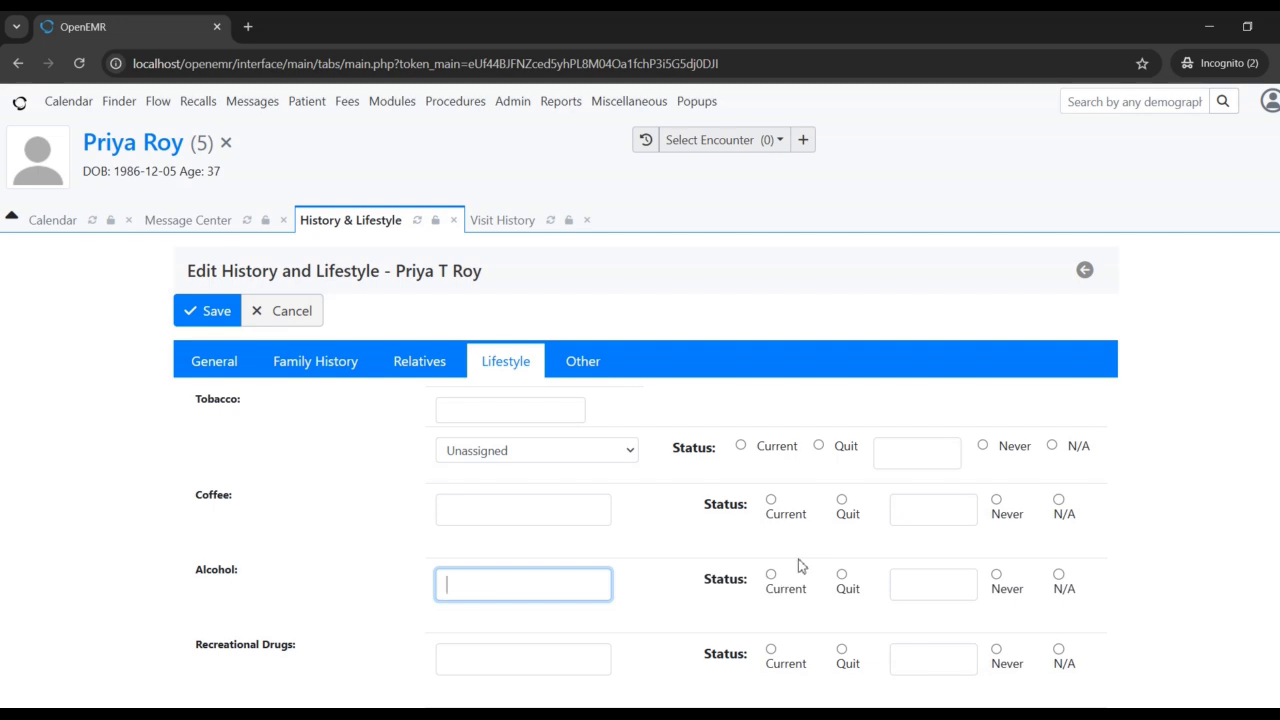
{"action": "scroll", "coordinate": [563, 572], "scroll_direction": "down", "scroll_amount": 3}
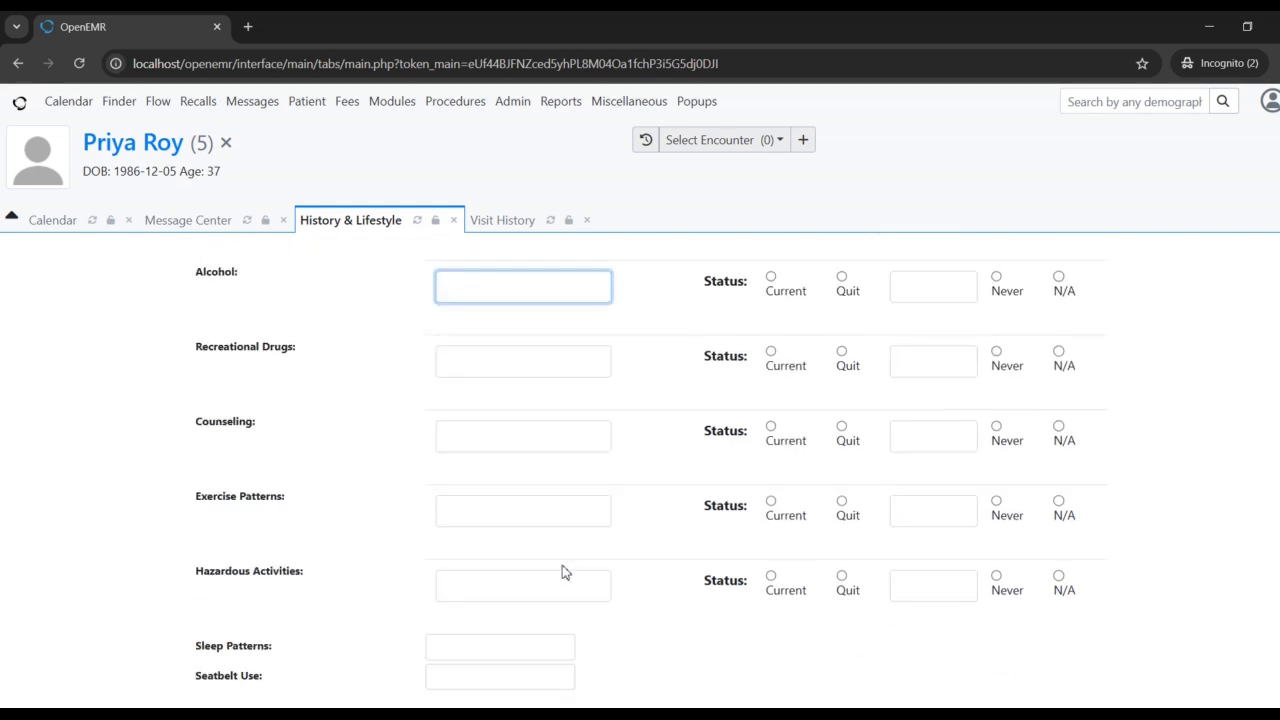
{"action": "scroll", "coordinate": [323, 449], "scroll_direction": "up", "scroll_amount": 3}
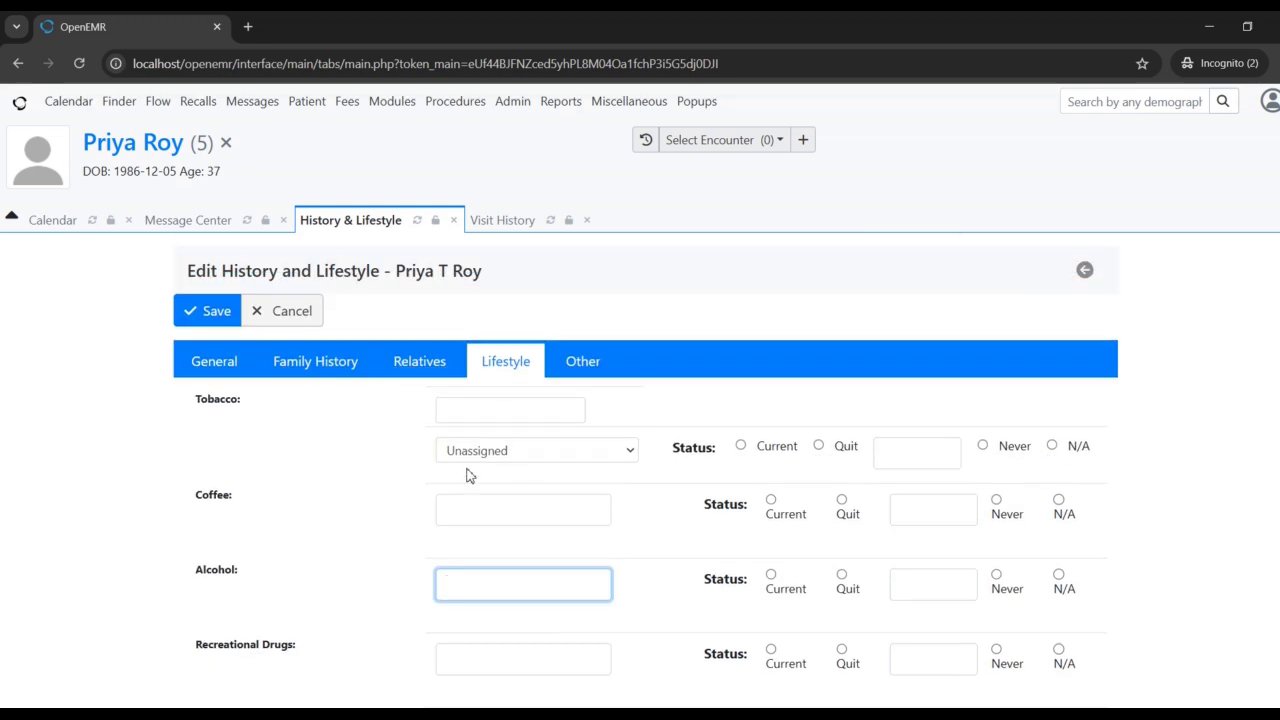
{"action": "left_click", "coordinate": [221, 309]}
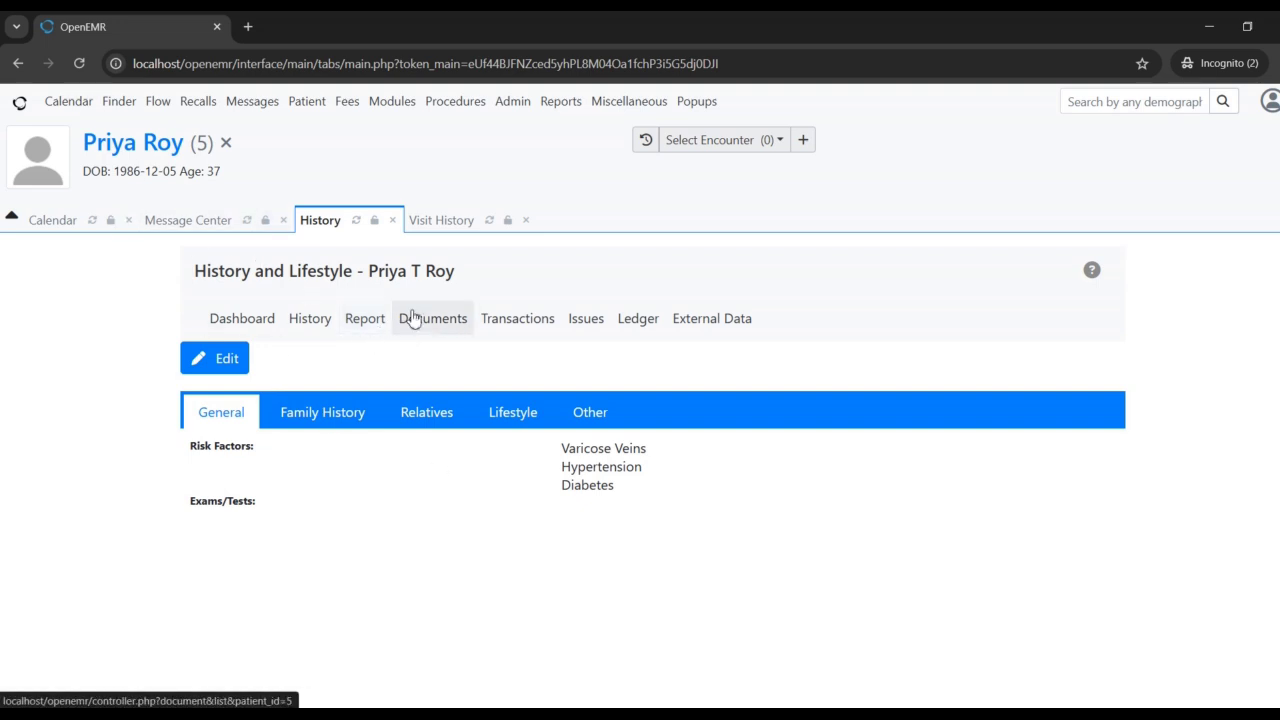
Open the patient's Documents and select the Patient Photograph upload category.
{"action": "left_click", "coordinate": [448, 331]}
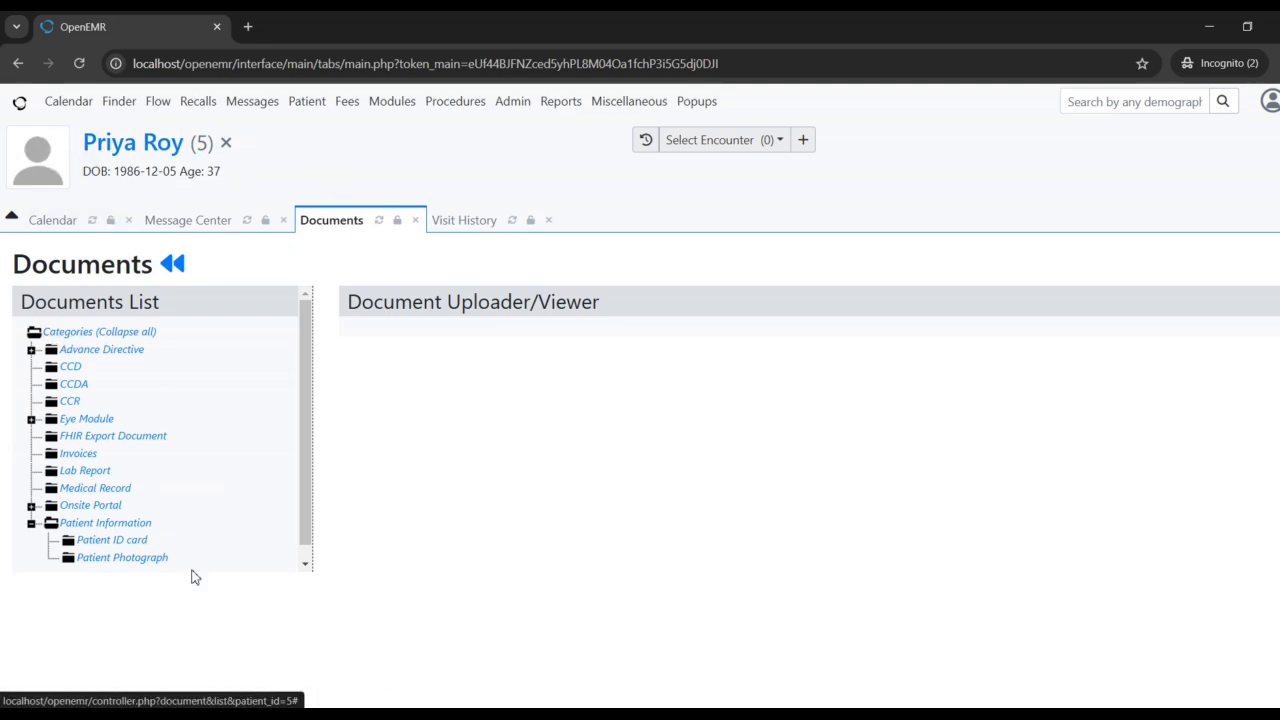
{"action": "left_click", "coordinate": [122, 558]}
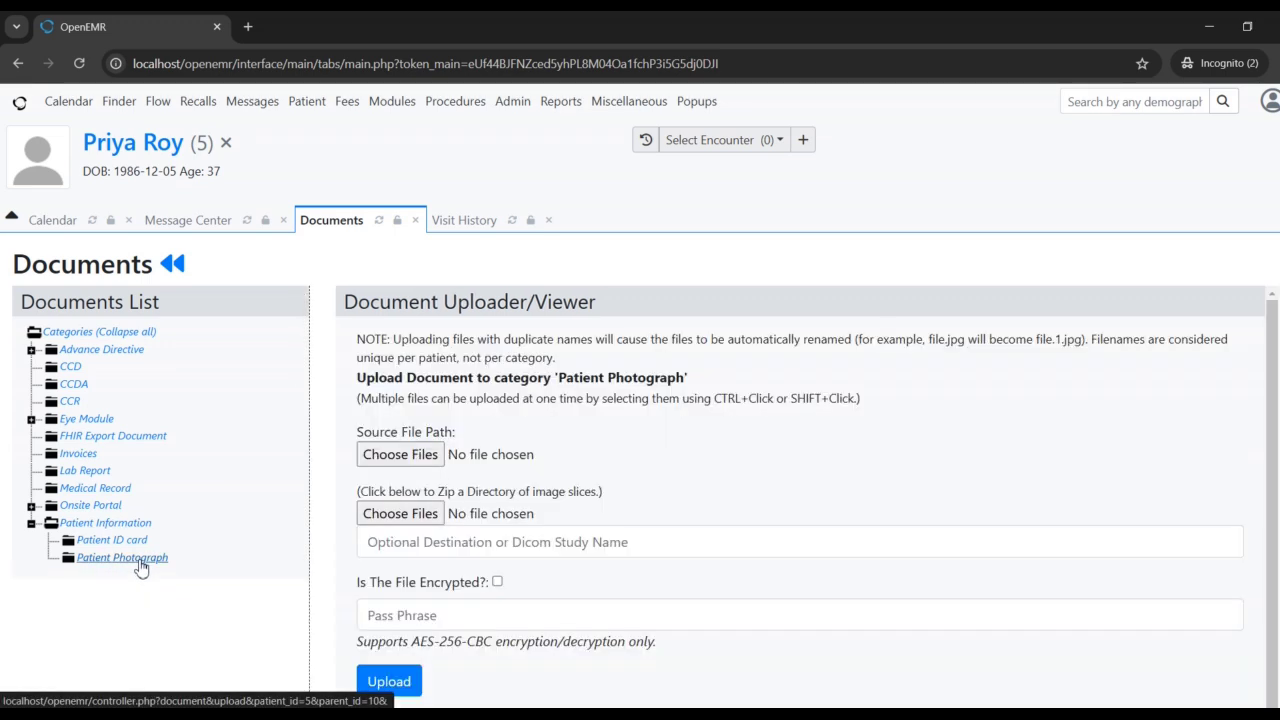
Upload 'sample profile pic.png' as the patient photograph, then close the patient's chart.
{"action": "left_click", "coordinate": [400, 454]}
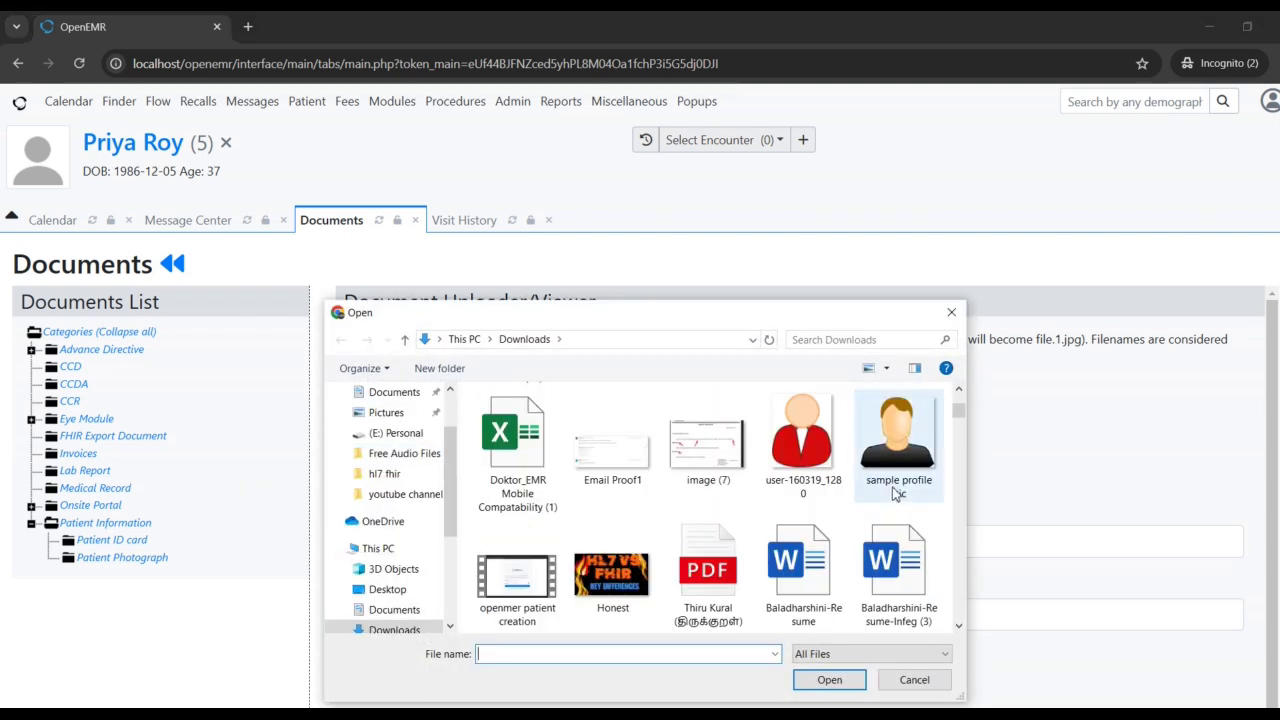
{"action": "double_click", "coordinate": [893, 490]}
{"action": "scroll", "coordinate": [515, 507], "scroll_direction": "down", "scroll_amount": 1}
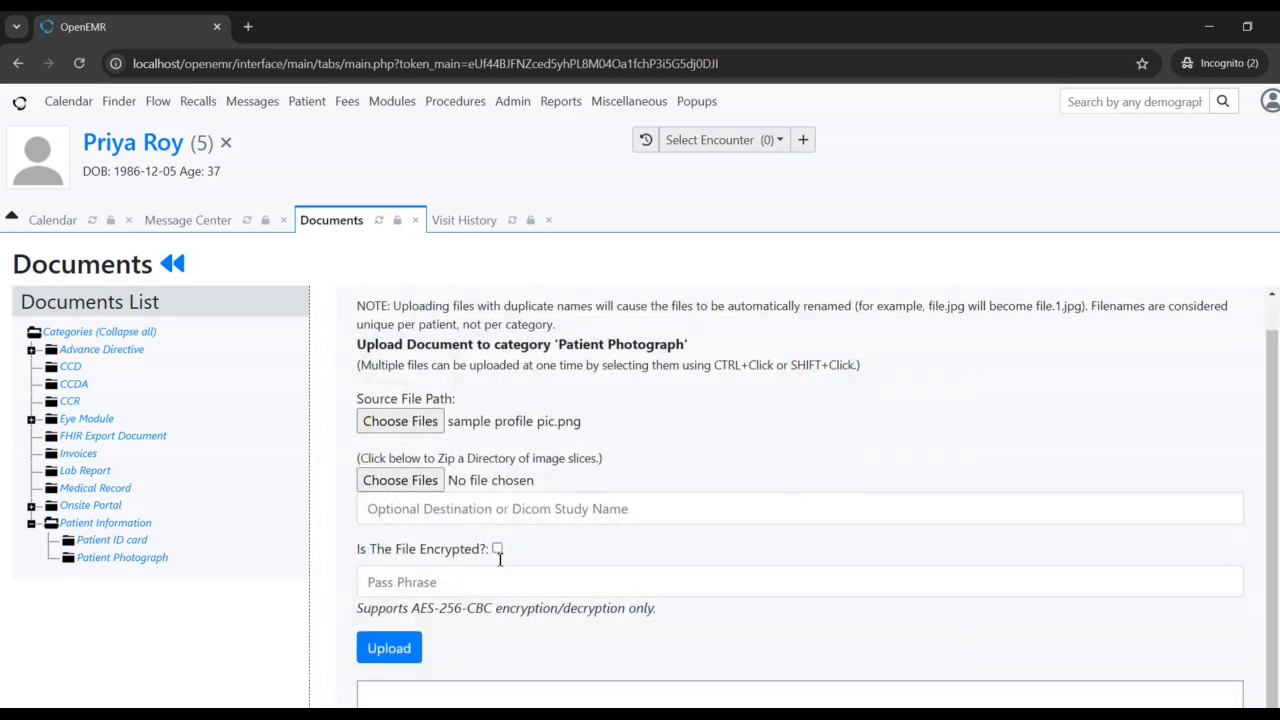
{"action": "left_click", "coordinate": [389, 652]}
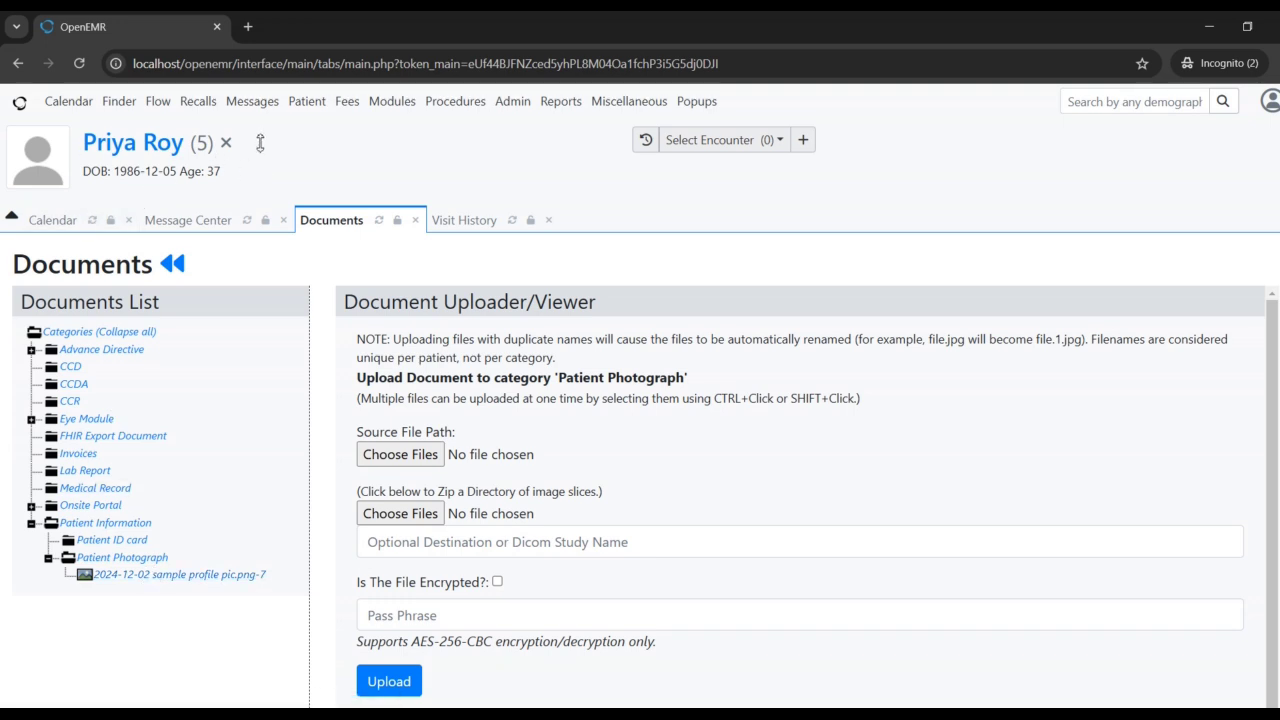
{"action": "left_click", "coordinate": [228, 146]}
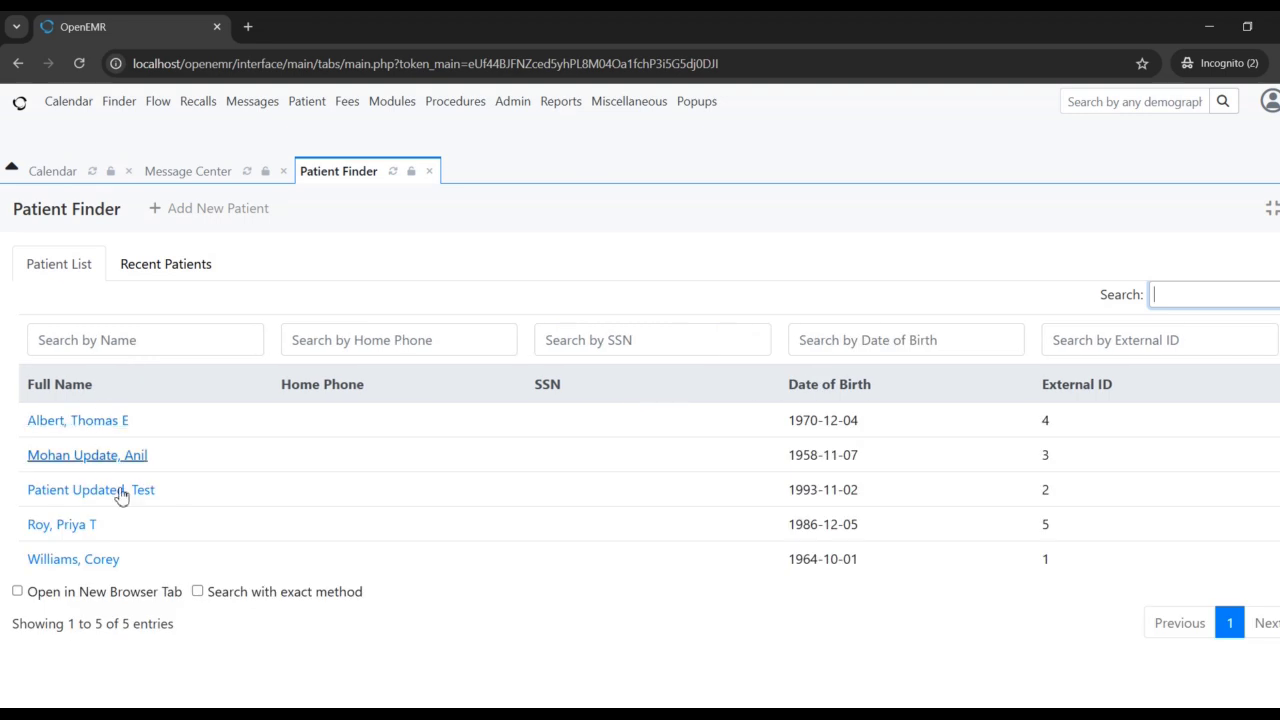
Reopen the patient's chart from the Patient Finder list.
{"action": "left_click", "coordinate": [69, 526]}
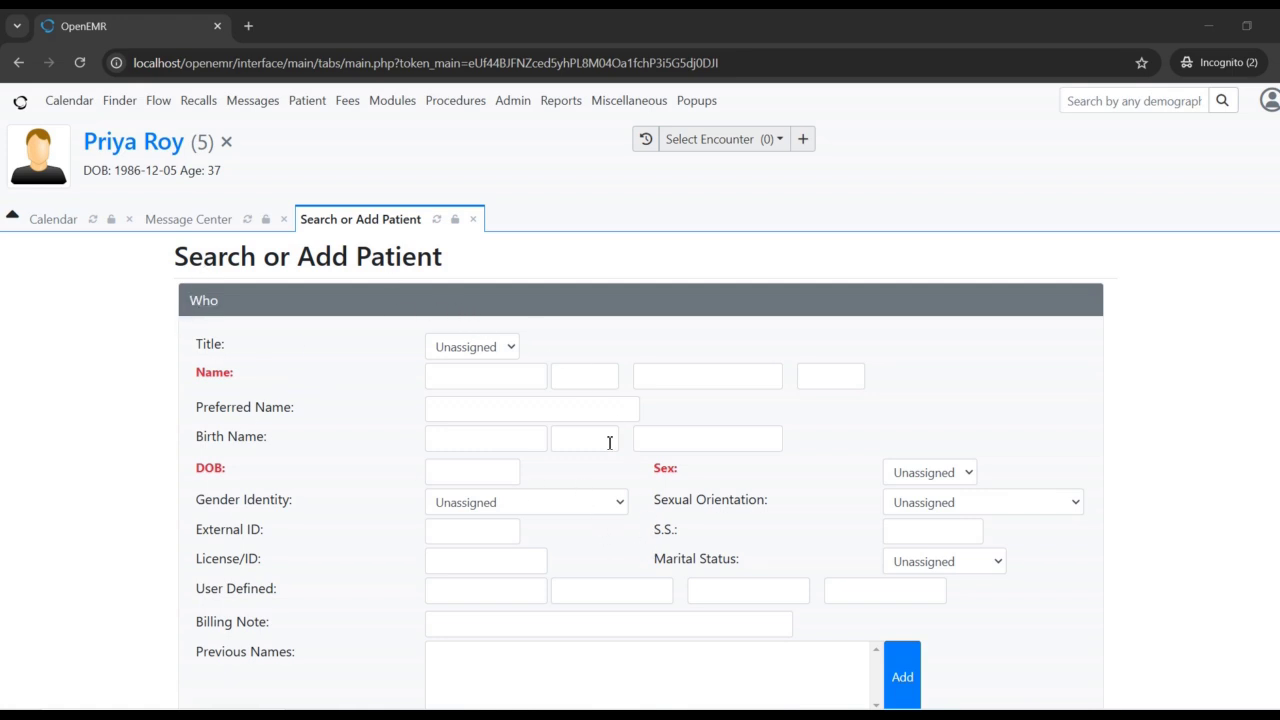
{"action": "scroll", "coordinate": [600, 568], "scroll_direction": "down", "scroll_amount": 3}
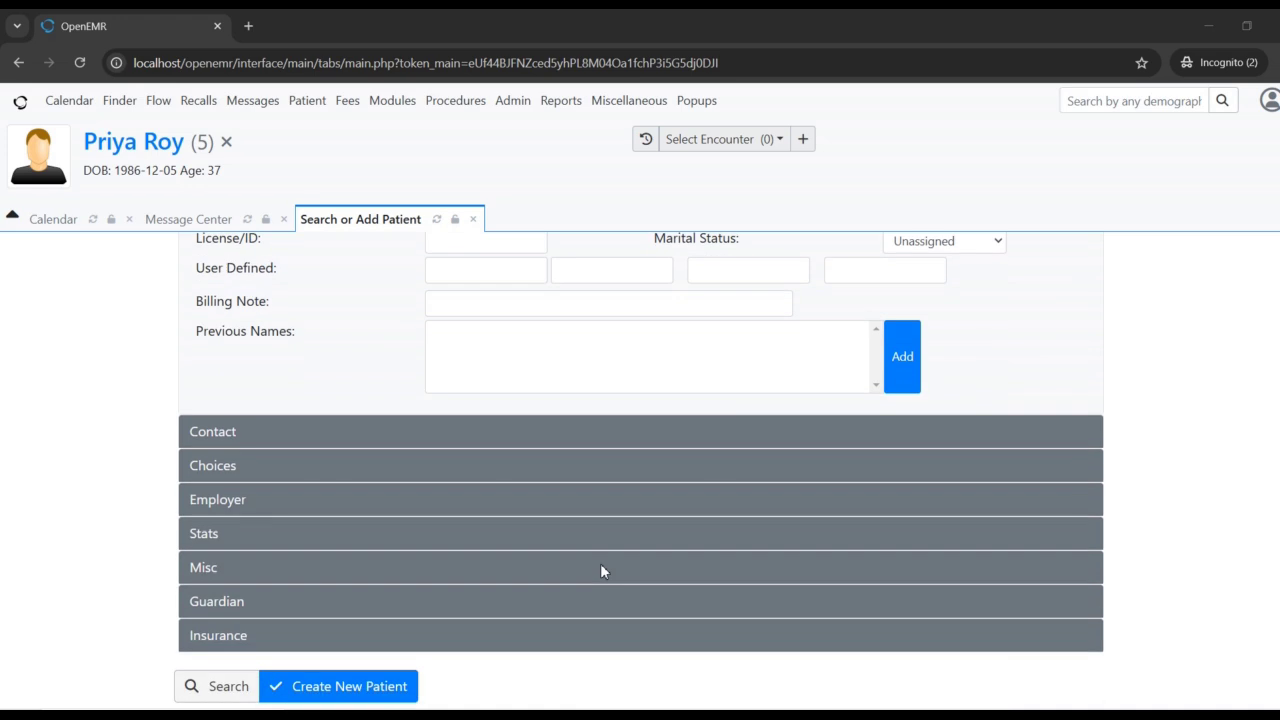
{"action": "scroll", "coordinate": [601, 573], "scroll_direction": "up", "scroll_amount": 4}
{"action": "scroll", "coordinate": [604, 580], "scroll_direction": "down", "scroll_amount": 4}
{"action": "scroll", "coordinate": [607, 588], "scroll_direction": "up", "scroll_amount": 3}
{"action": "scroll", "coordinate": [537, 486], "scroll_direction": "up", "scroll_amount": 1}
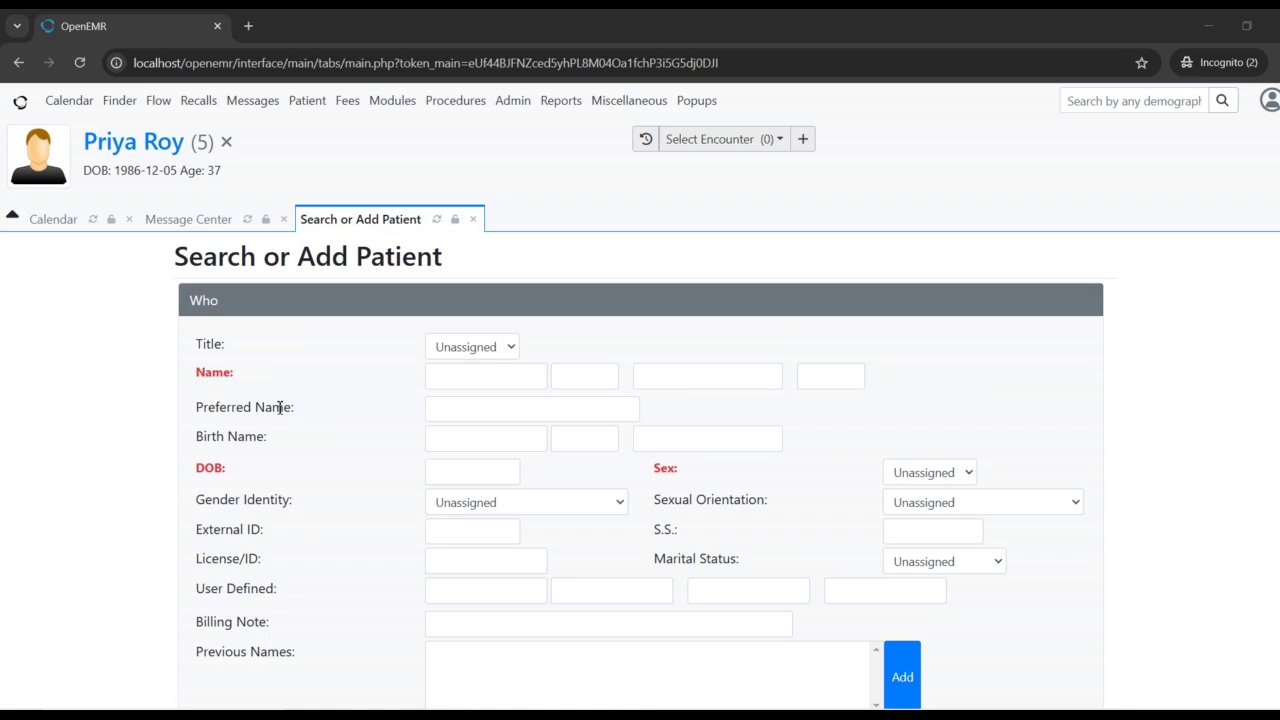
{"action": "scroll", "coordinate": [280, 407], "scroll_direction": "down", "scroll_amount": 3}
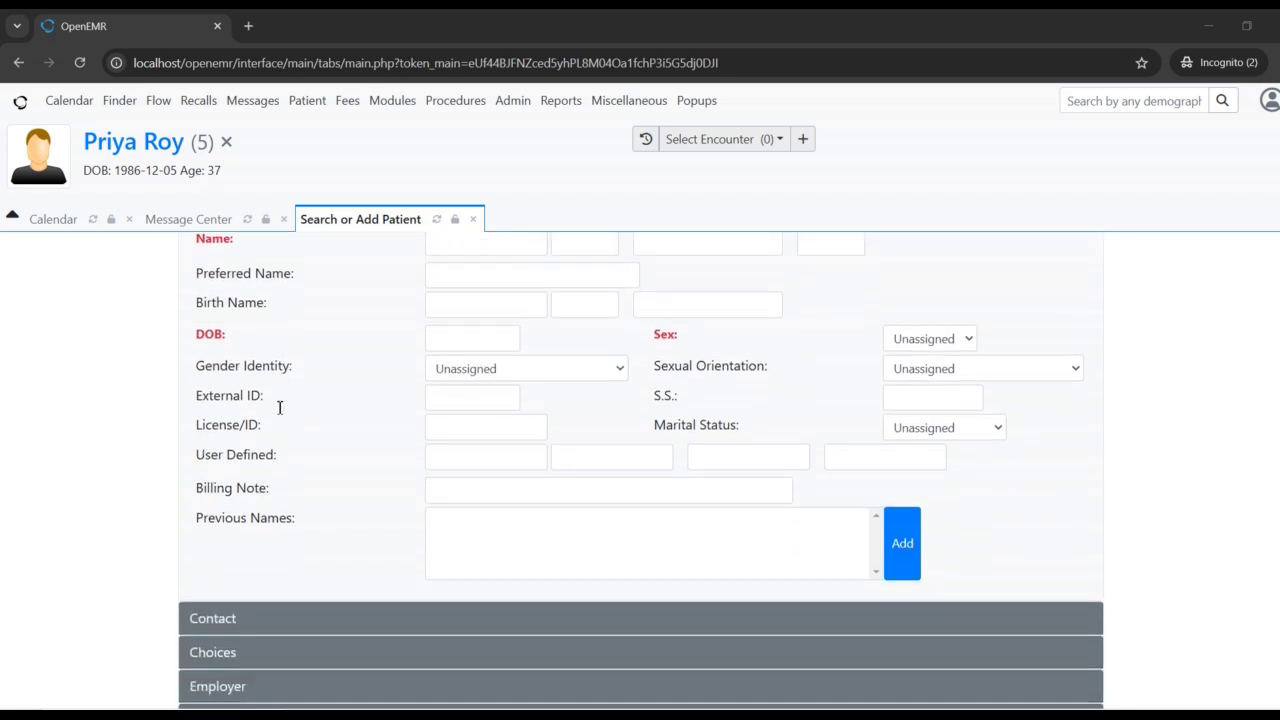
{"action": "scroll", "coordinate": [280, 407], "scroll_direction": "up", "scroll_amount": 3}
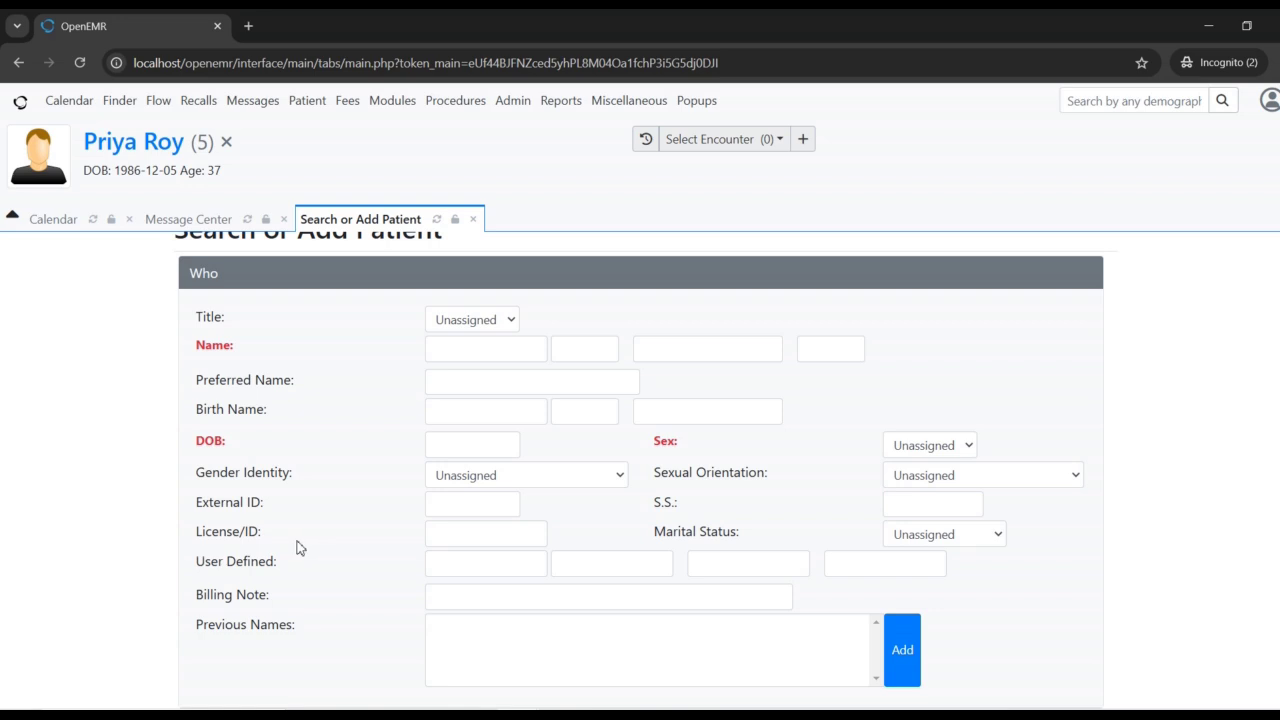
{"action": "scroll", "coordinate": [420, 442], "scroll_direction": "up", "scroll_amount": 1}
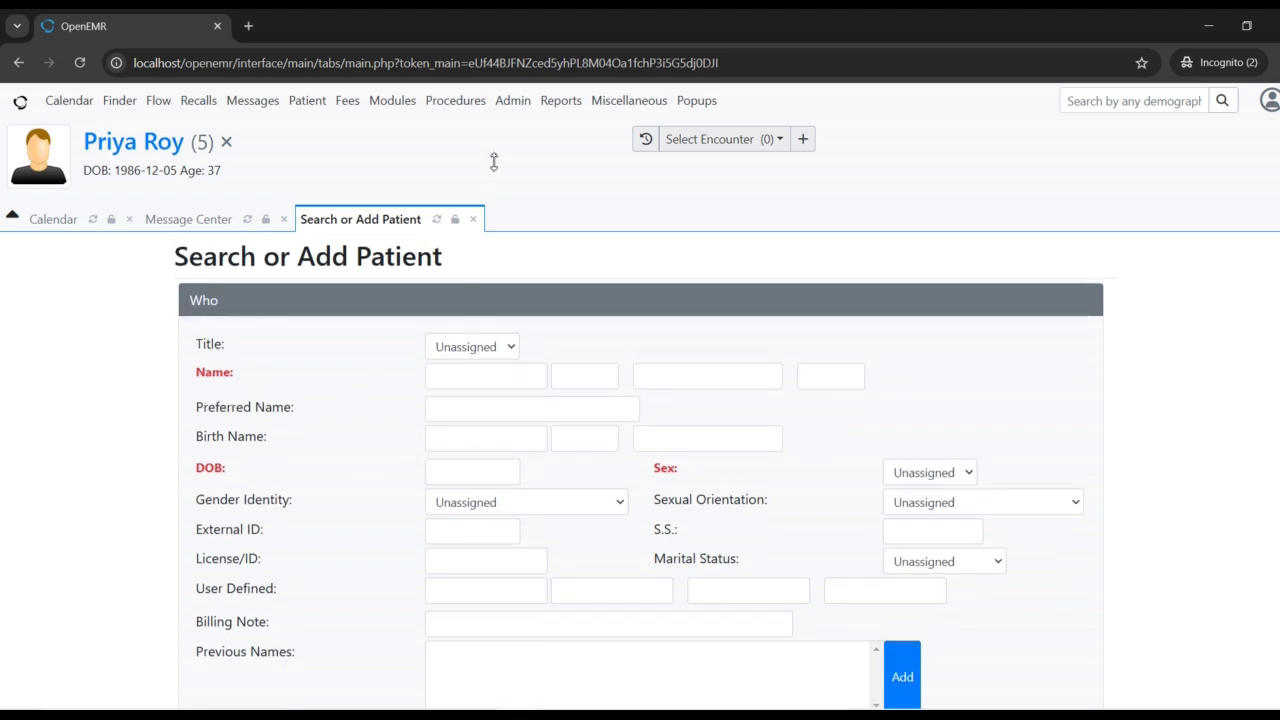
Load the Demographics layout in the Admin > Forms > Layouts editor.
{"action": "left_click", "coordinate": [512, 101]}
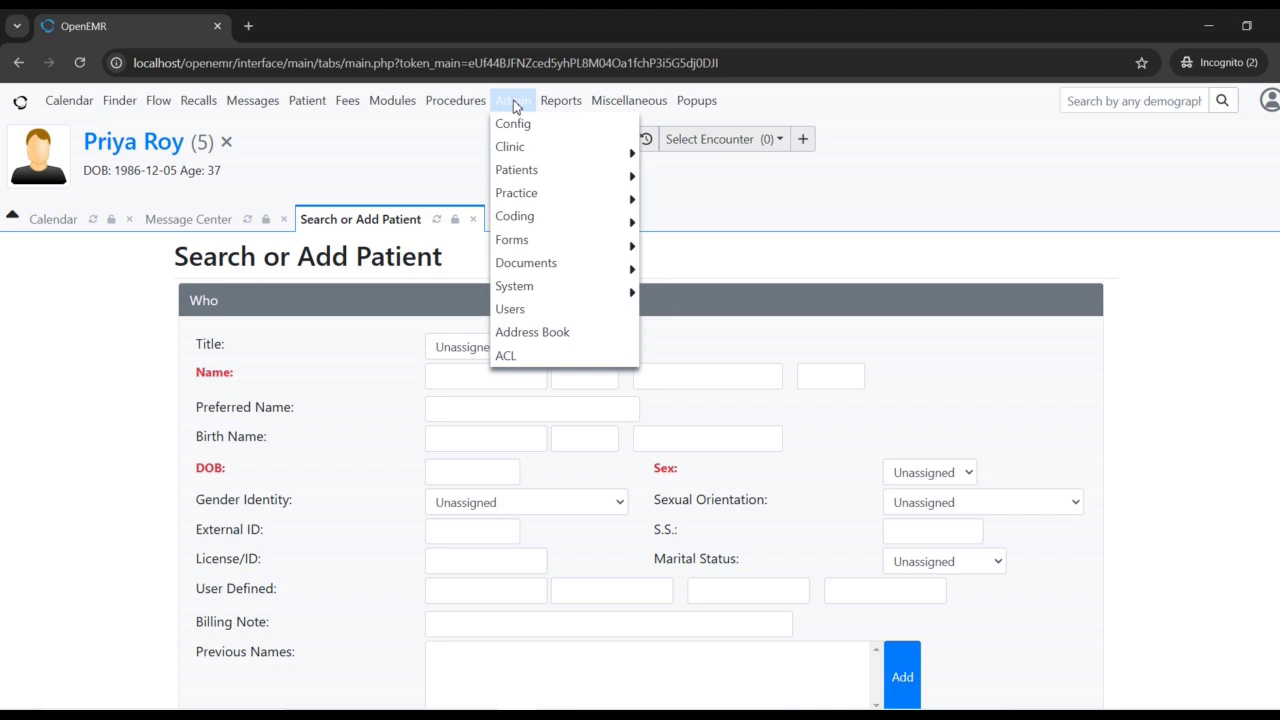
{"action": "mouse_move", "coordinate": [593, 240]}
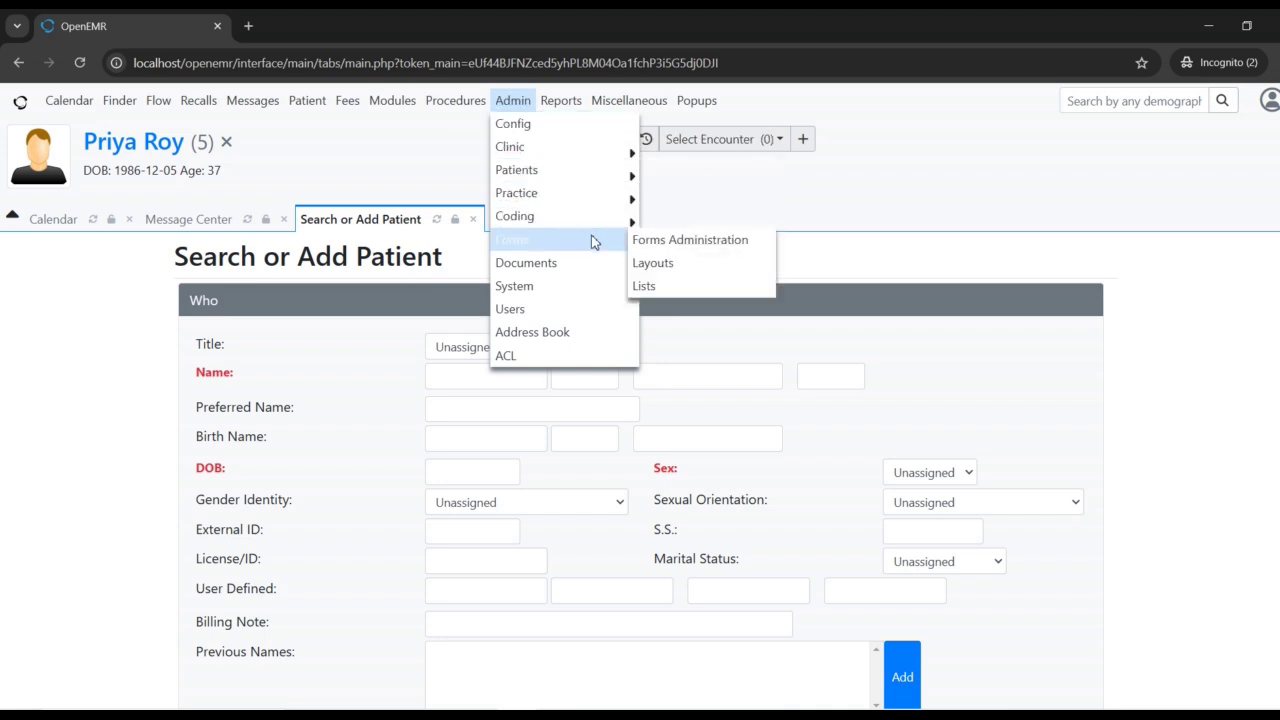
{"action": "left_click", "coordinate": [683, 266]}
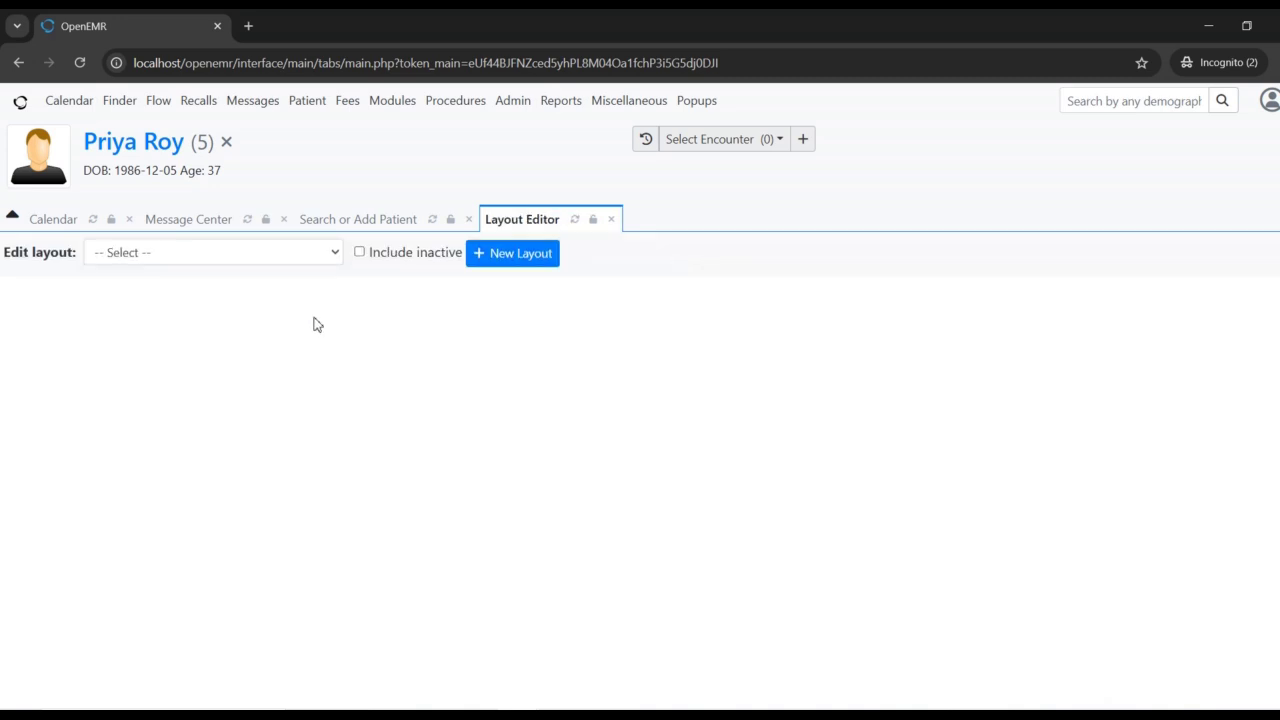
{"action": "left_click", "coordinate": [201, 263]}
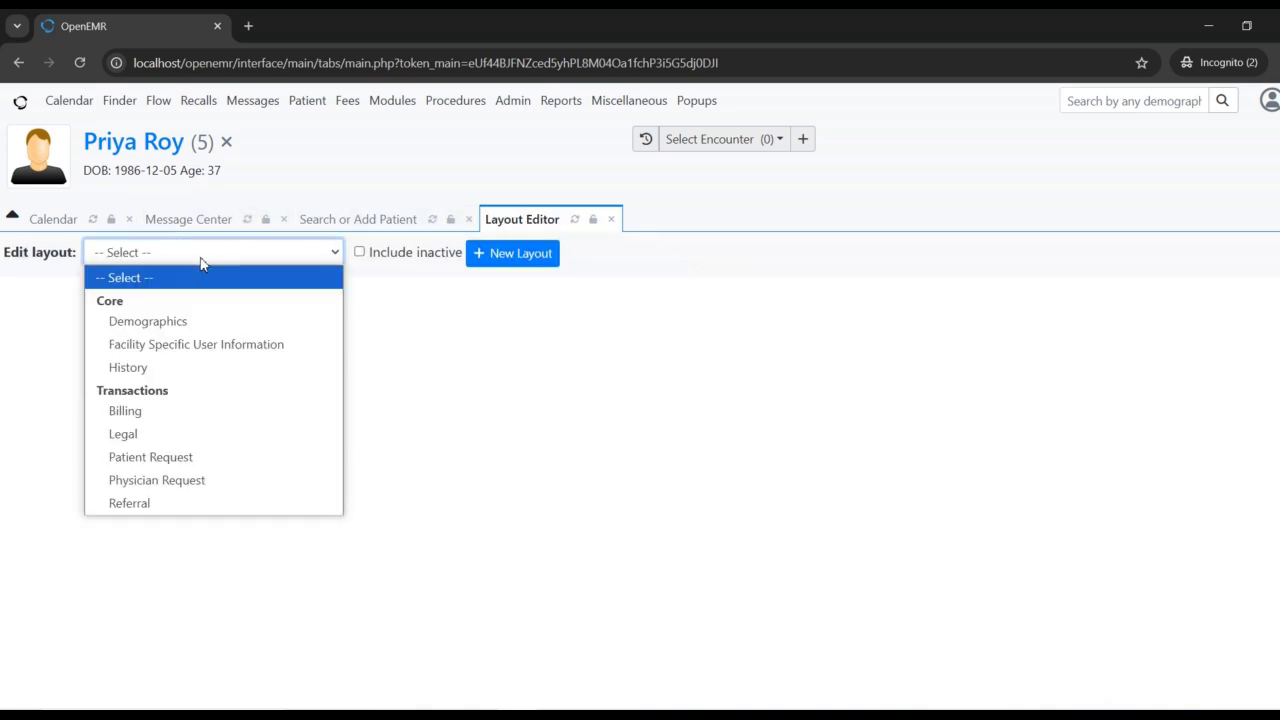
{"action": "left_click", "coordinate": [172, 331]}
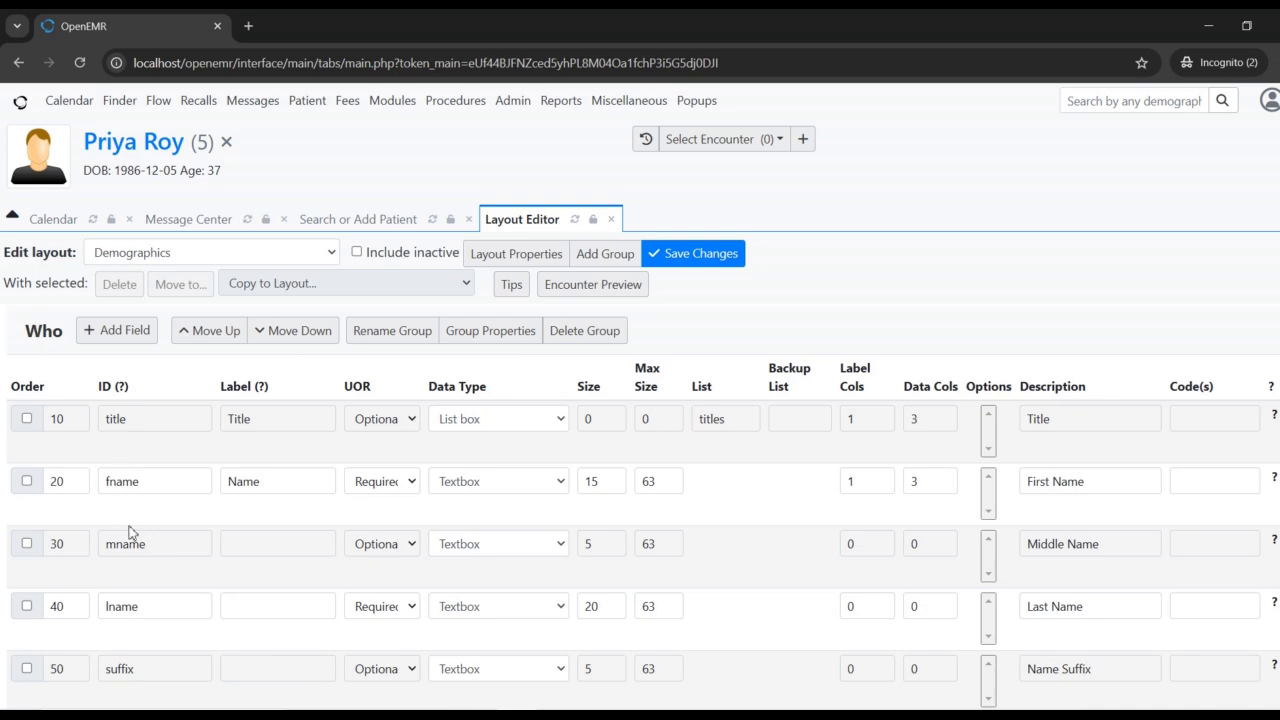
{"action": "scroll", "coordinate": [128, 532], "scroll_direction": "down", "scroll_amount": 15}
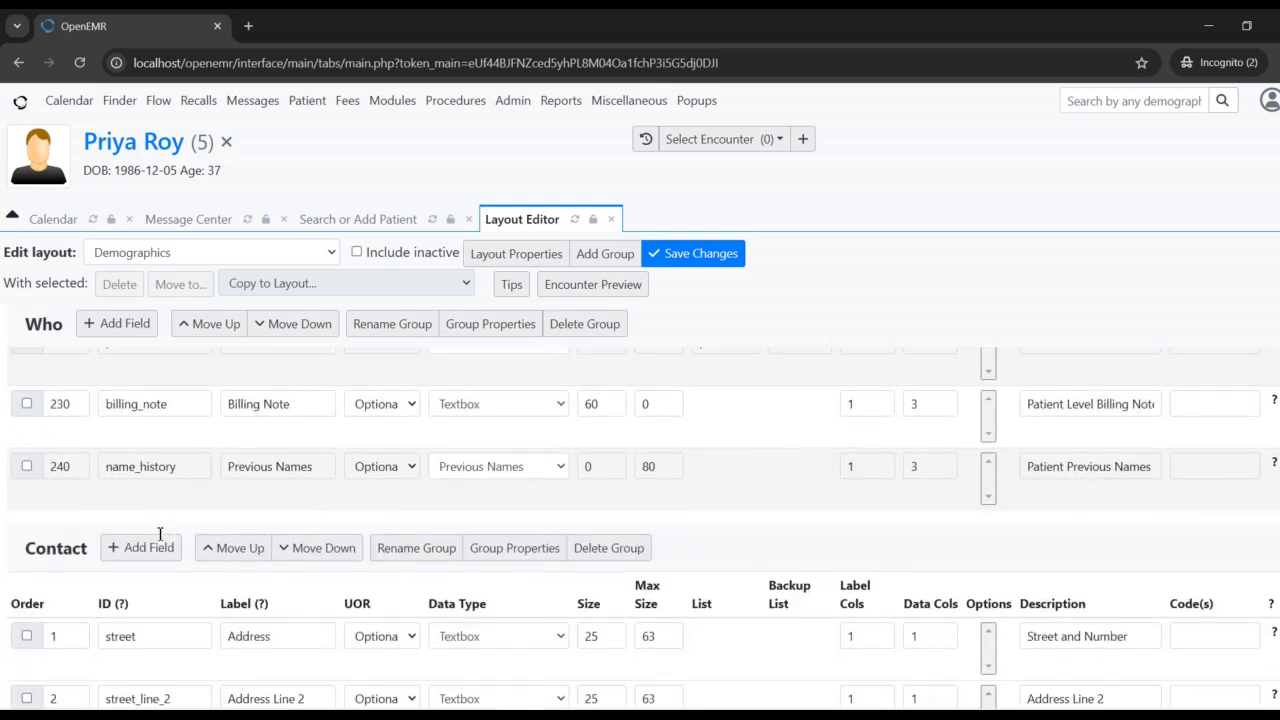
{"action": "scroll", "coordinate": [160, 535], "scroll_direction": "down", "scroll_amount": 8}
{"action": "scroll", "coordinate": [157, 540], "scroll_direction": "up", "scroll_amount": 3}
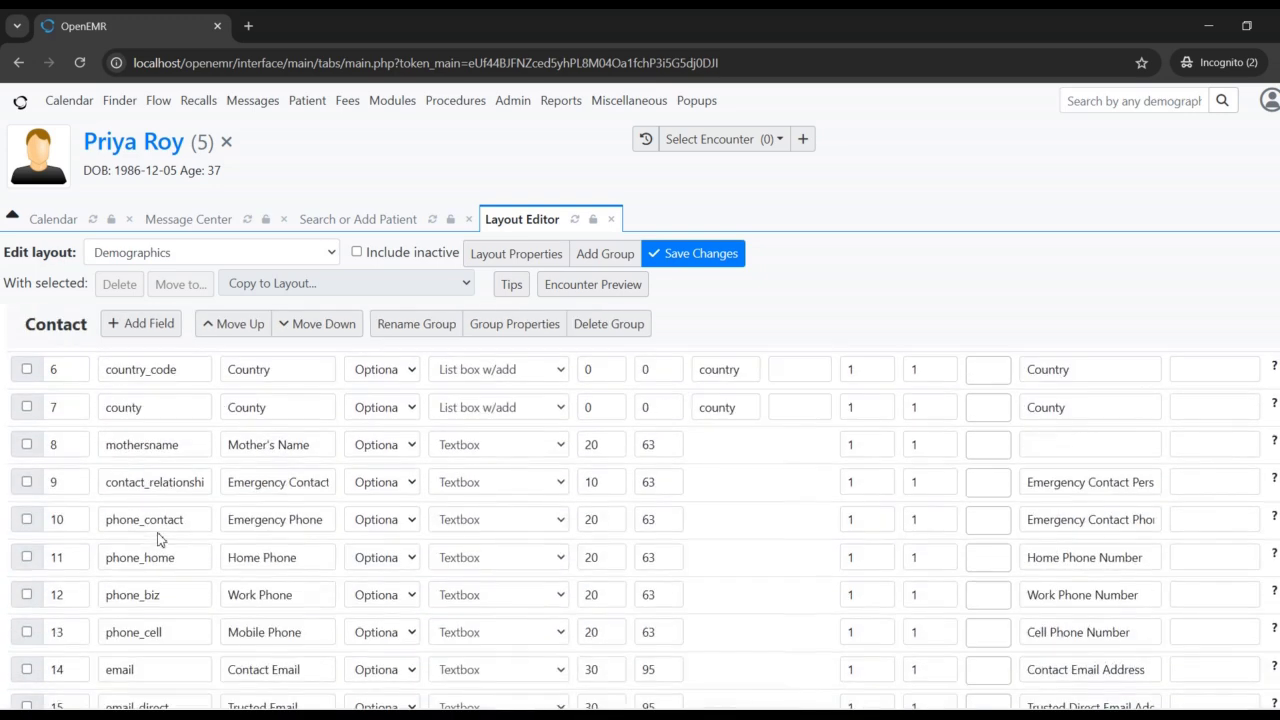
{"action": "scroll", "coordinate": [157, 540], "scroll_direction": "up", "scroll_amount": 10}
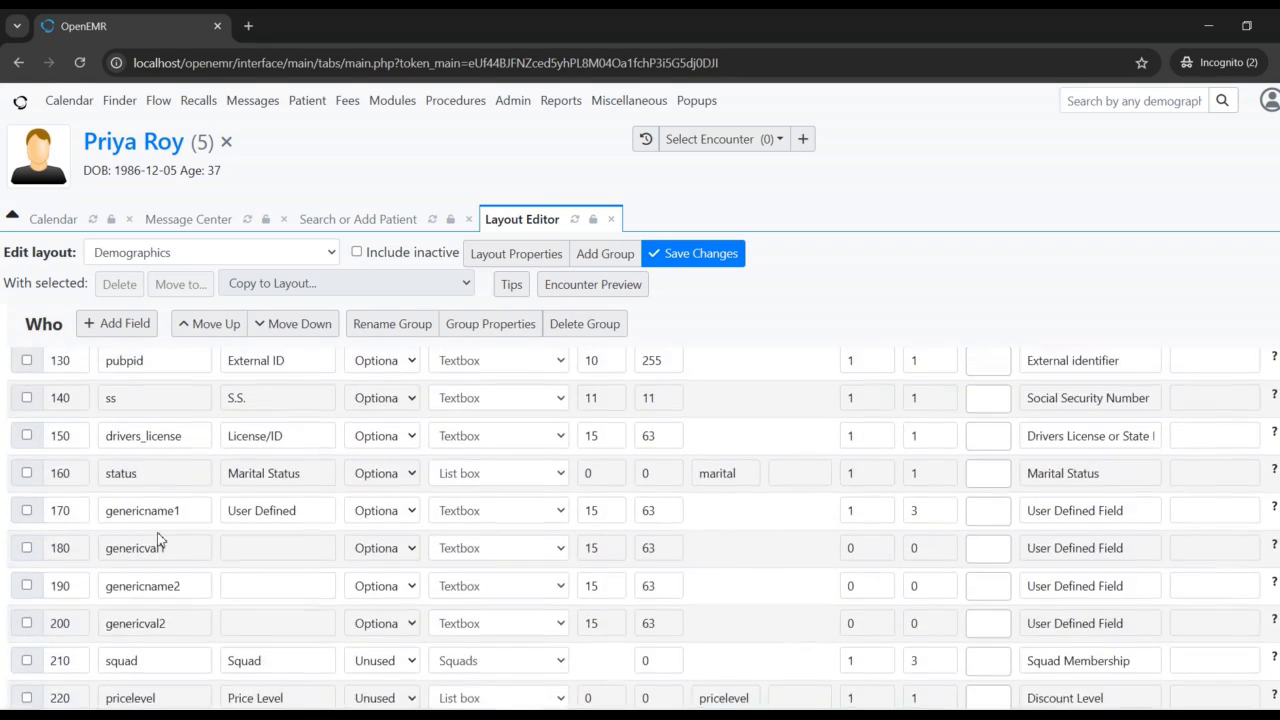
{"action": "scroll", "coordinate": [375, 555], "scroll_direction": "up", "scroll_amount": 1}
{"action": "scroll", "coordinate": [383, 566], "scroll_direction": "down", "scroll_amount": 4}
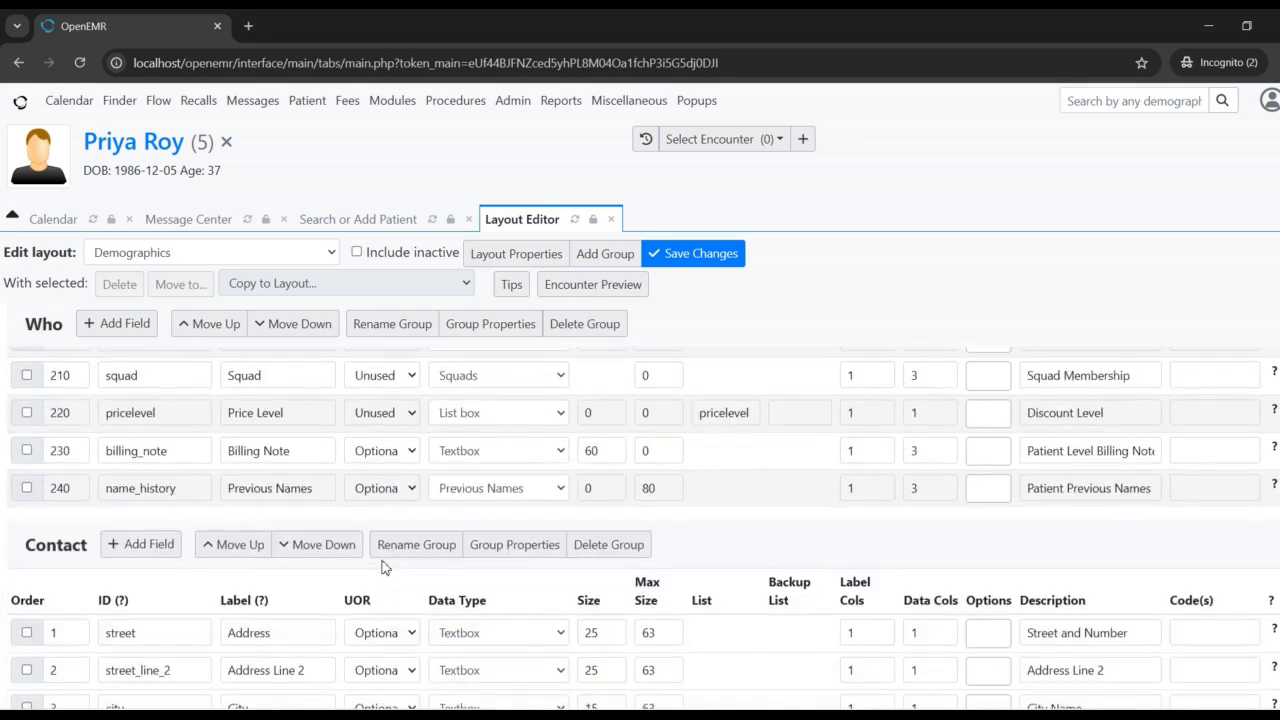
{"action": "left_click", "coordinate": [400, 219]}
{"action": "scroll", "coordinate": [414, 534], "scroll_direction": "down", "scroll_amount": 2}
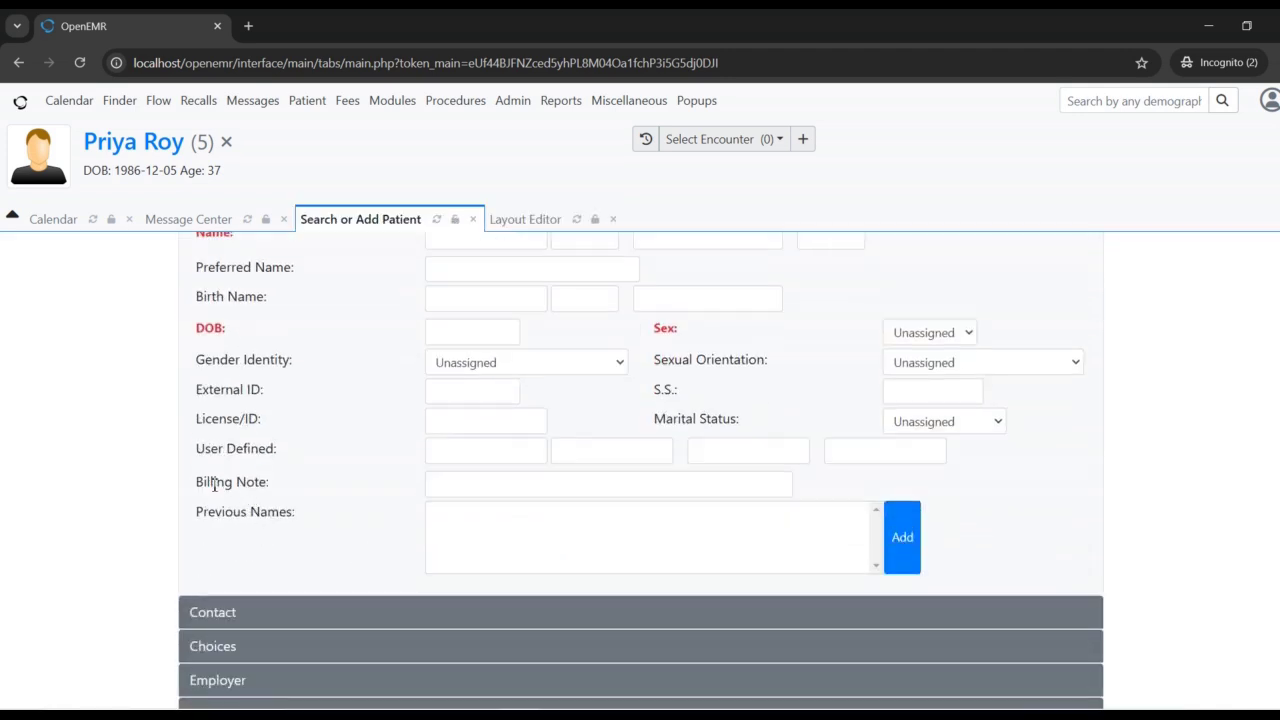
{"action": "left_click_drag", "start_coordinate": [214, 485], "coordinate": [381, 490]}
{"action": "left_click", "coordinate": [521, 236]}
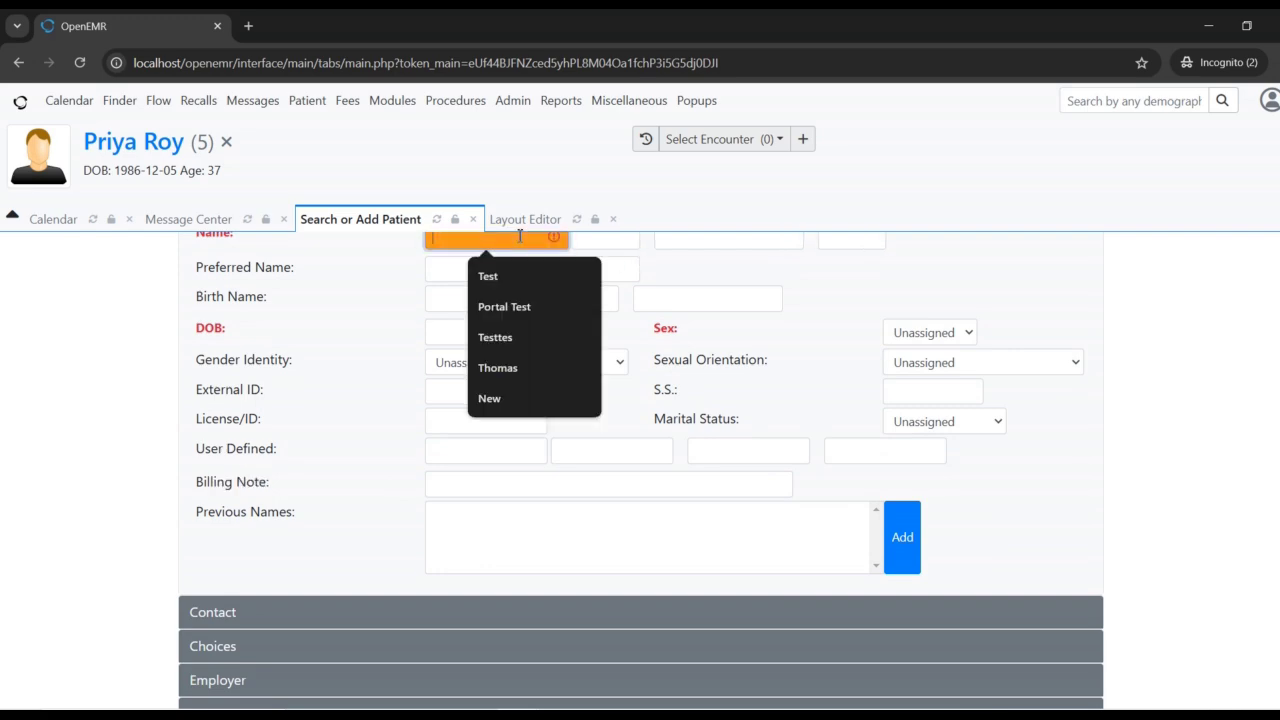
{"action": "left_click", "coordinate": [523, 229]}
{"action": "left_click", "coordinate": [522, 229]}
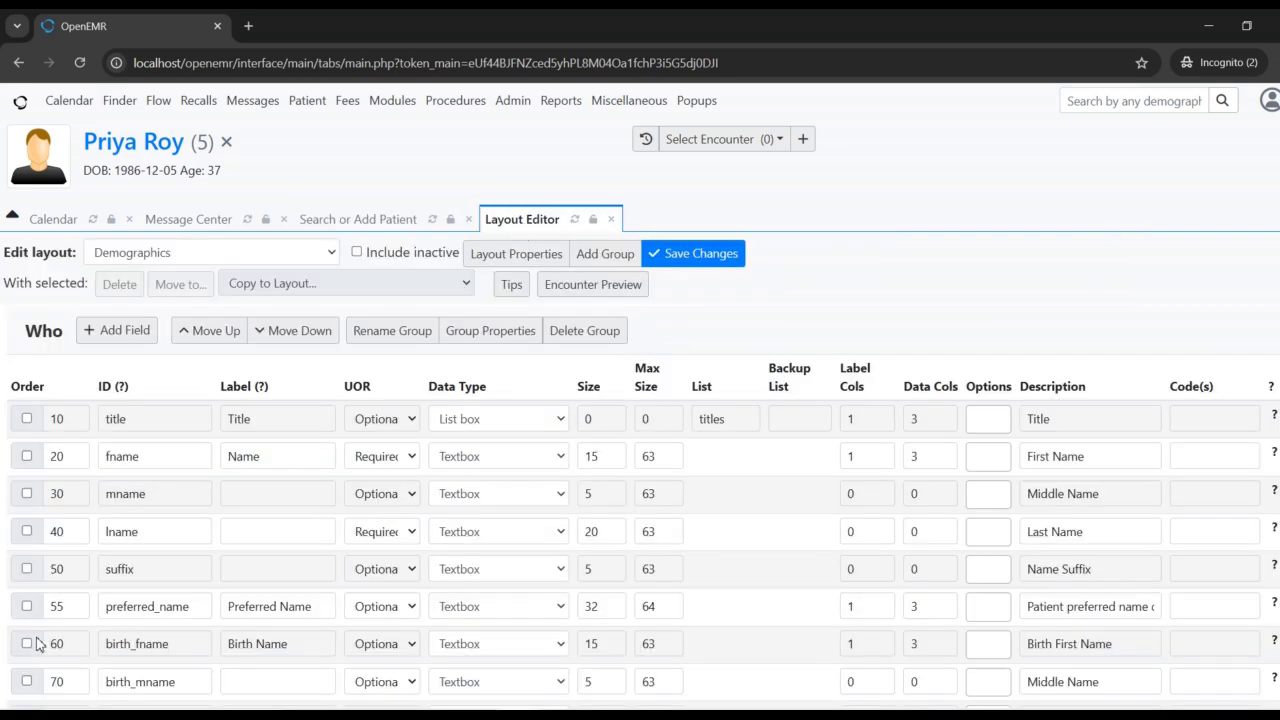
Set the billing_note field (row 230) to Unused and save the Demographics layout.
{"action": "scroll", "coordinate": [51, 615], "scroll_direction": "down", "scroll_amount": 5}
{"action": "scroll", "coordinate": [51, 615], "scroll_direction": "down", "scroll_amount": 3}
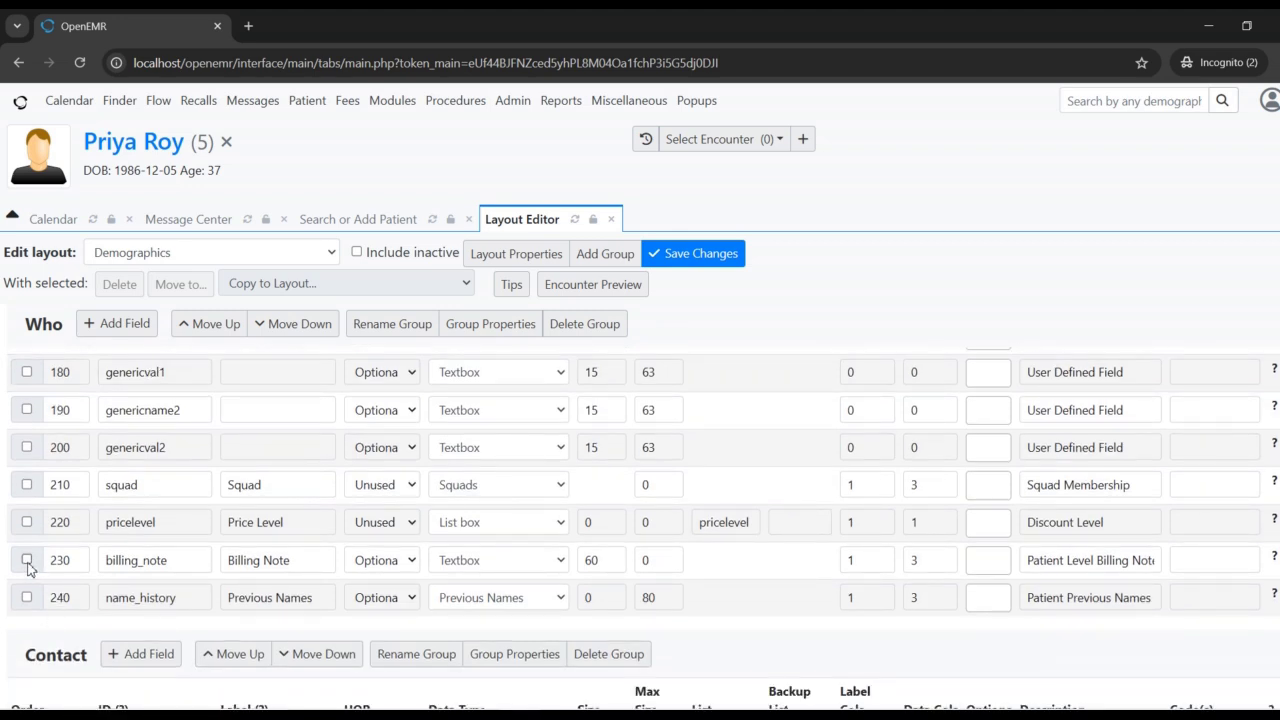
{"action": "left_click", "coordinate": [27, 561]}
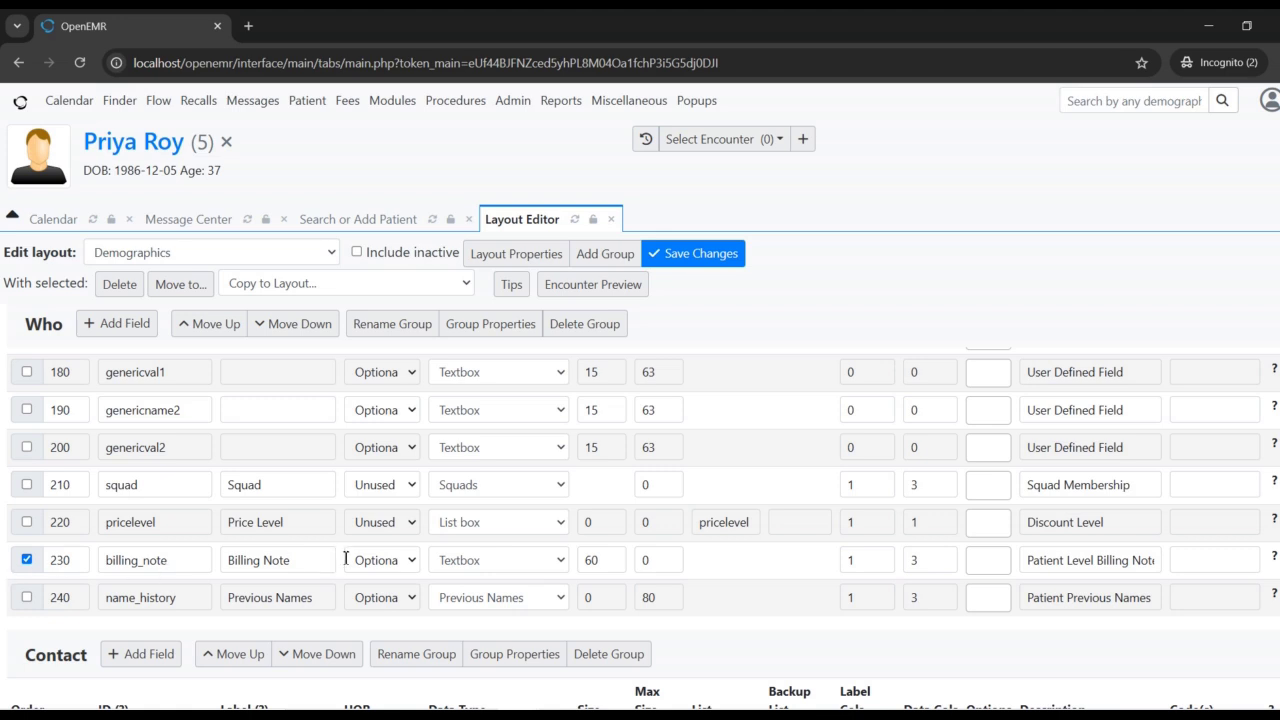
{"action": "left_click", "coordinate": [397, 565]}
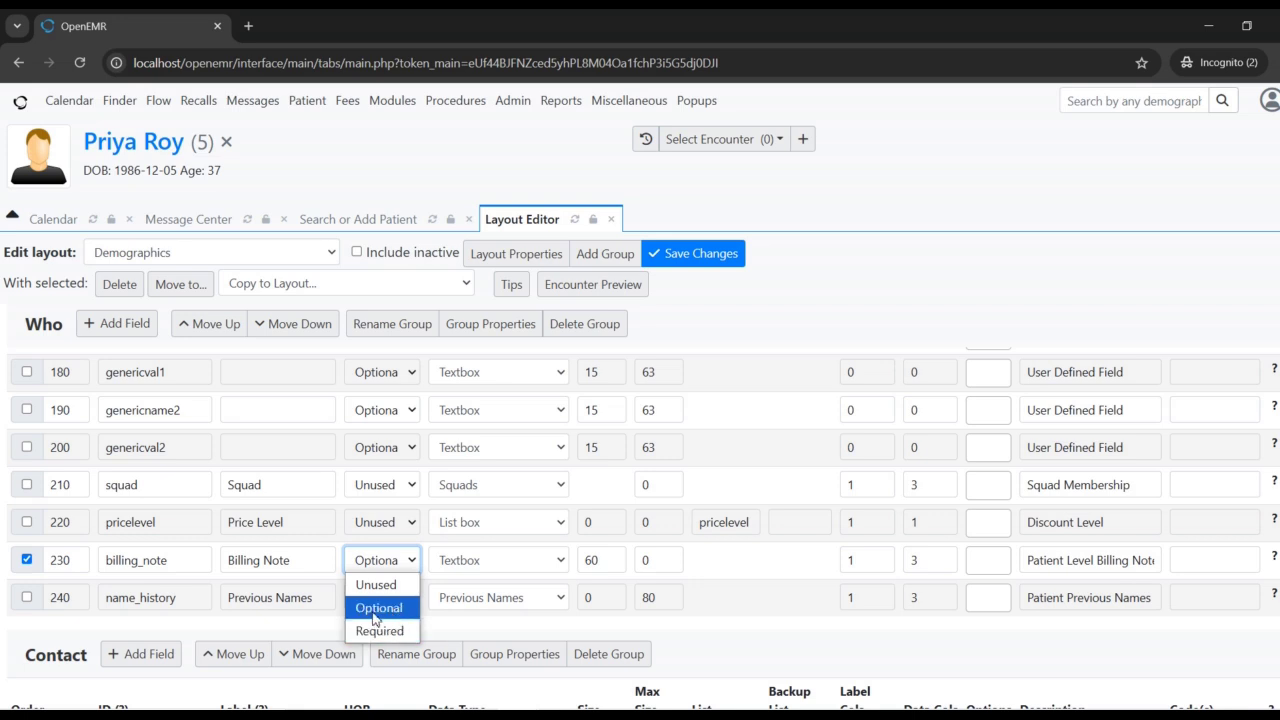
{"action": "left_click", "coordinate": [389, 593]}
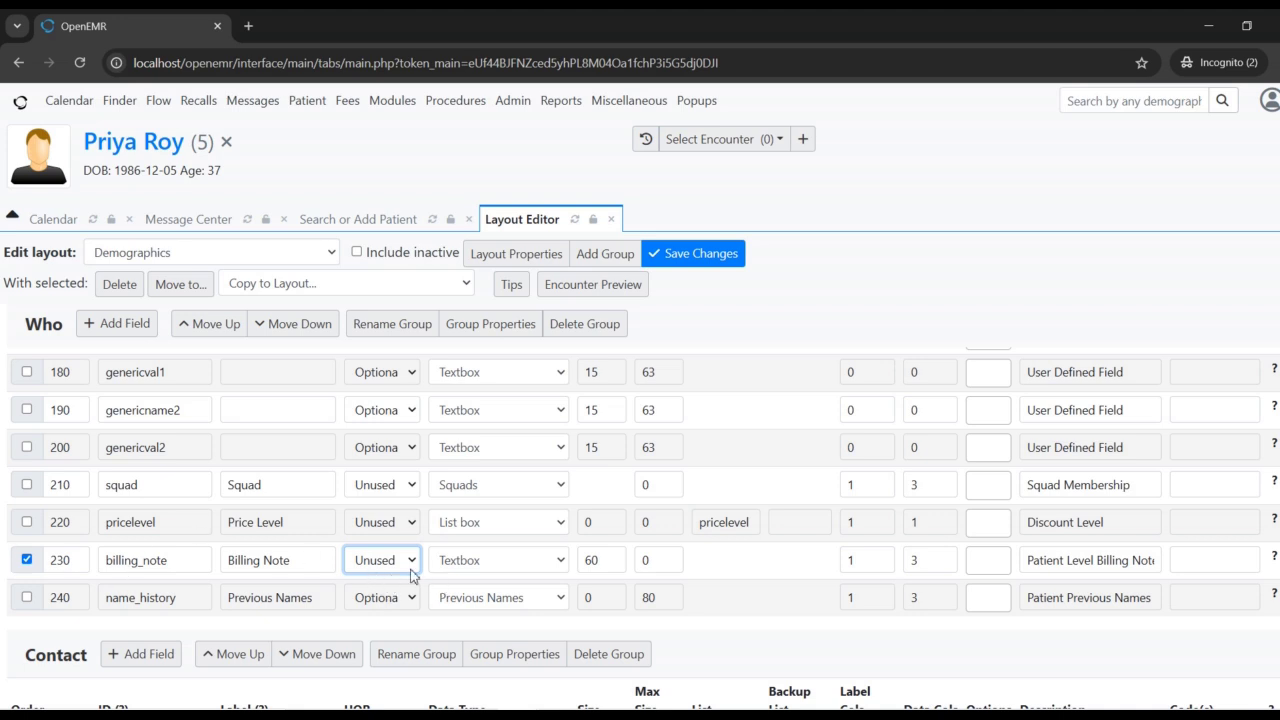
{"action": "left_click", "coordinate": [731, 259]}
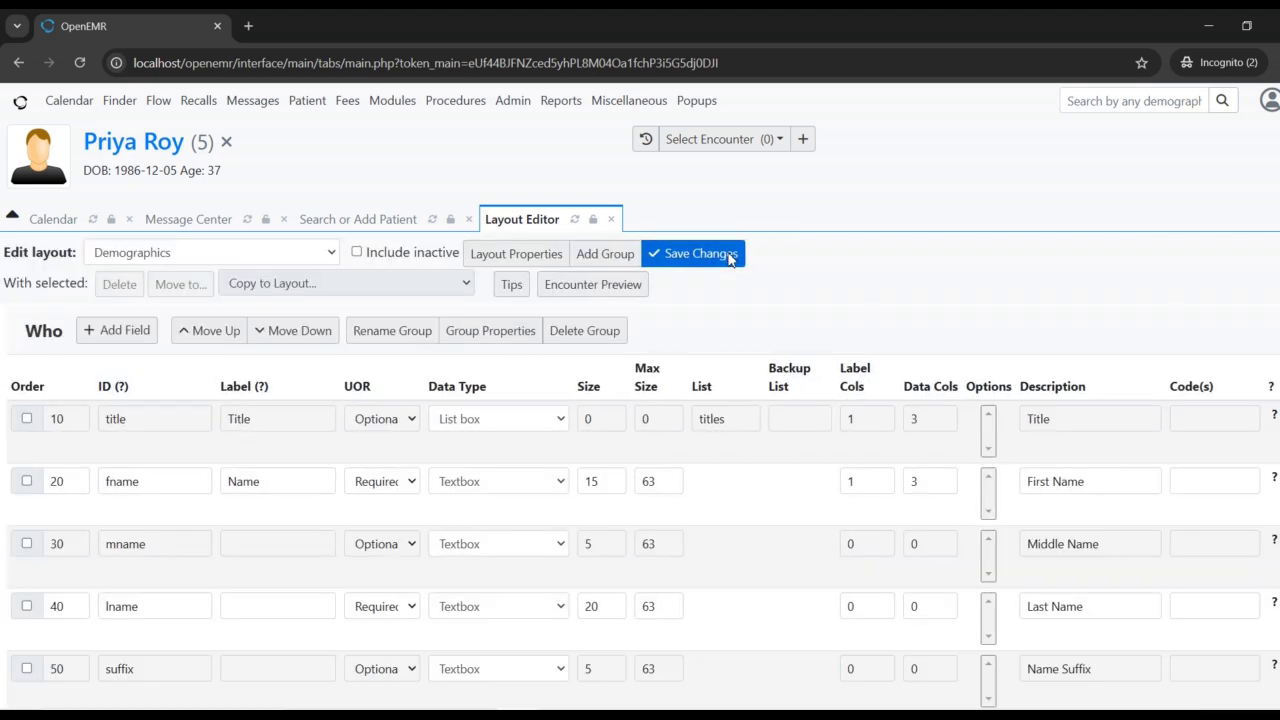
{"action": "left_click", "coordinate": [366, 219]}
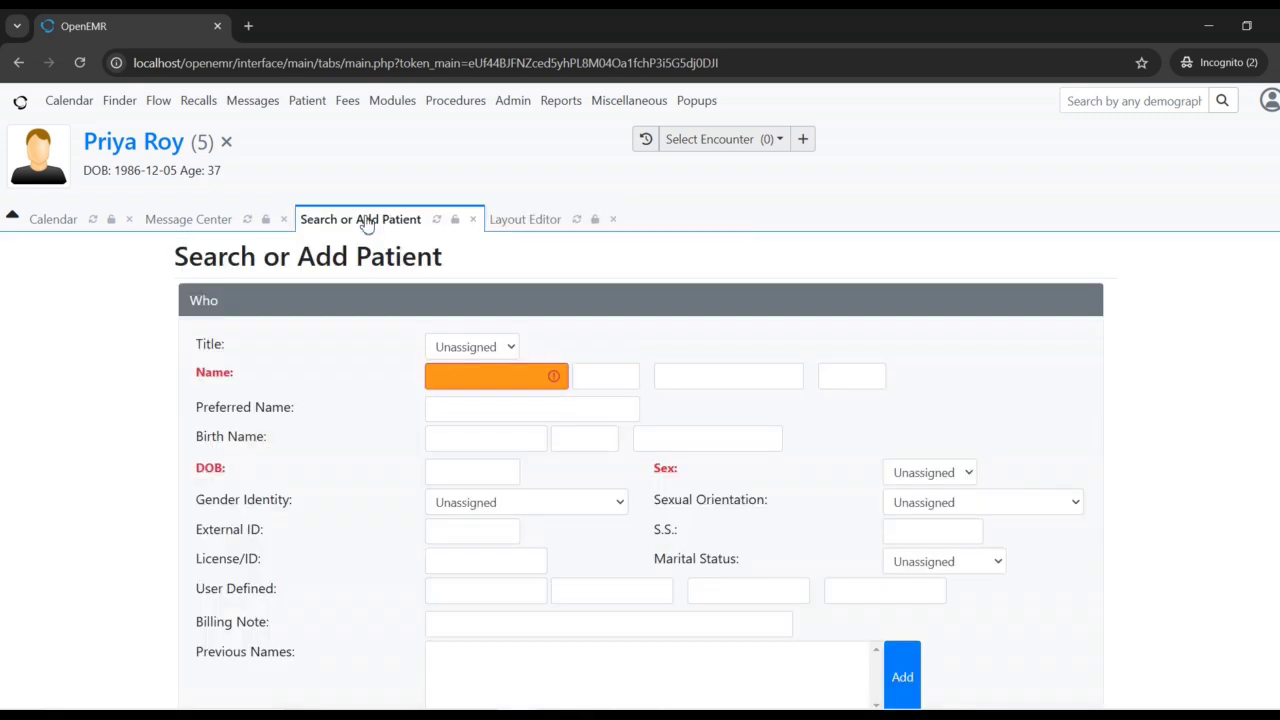
{"action": "left_click", "coordinate": [436, 219]}
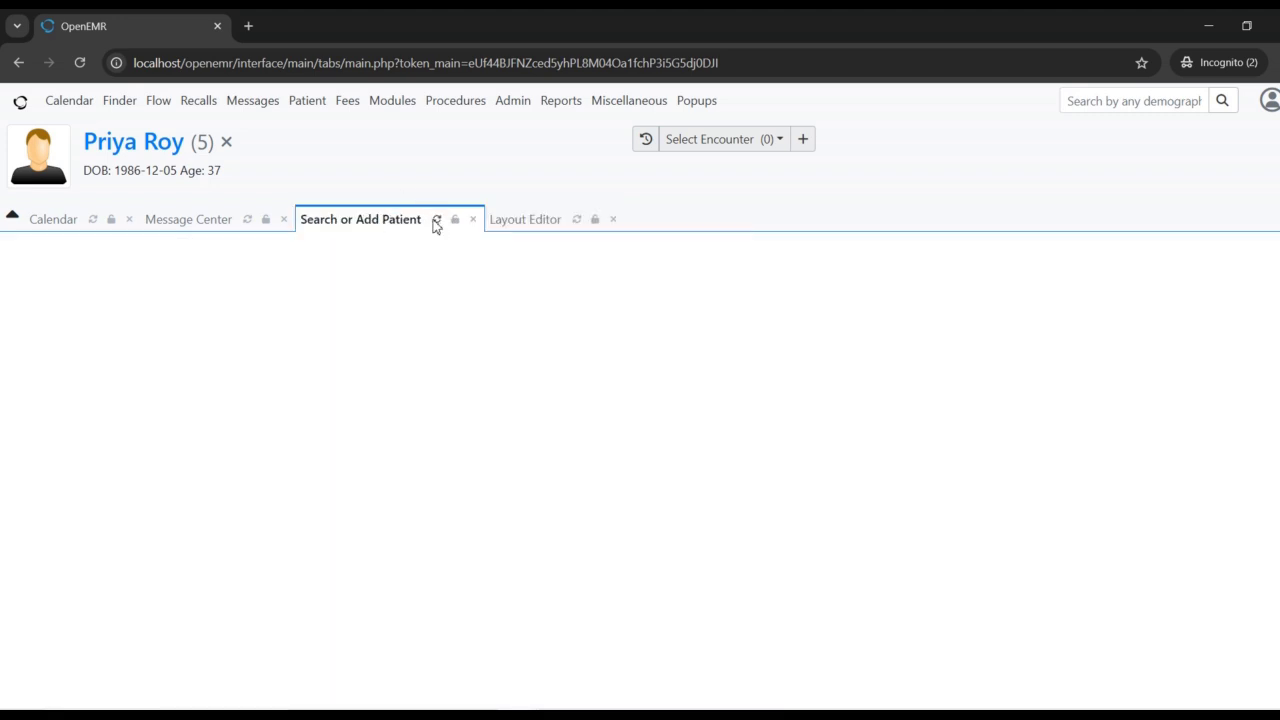
{"action": "scroll", "coordinate": [330, 482], "scroll_direction": "down", "scroll_amount": 1}
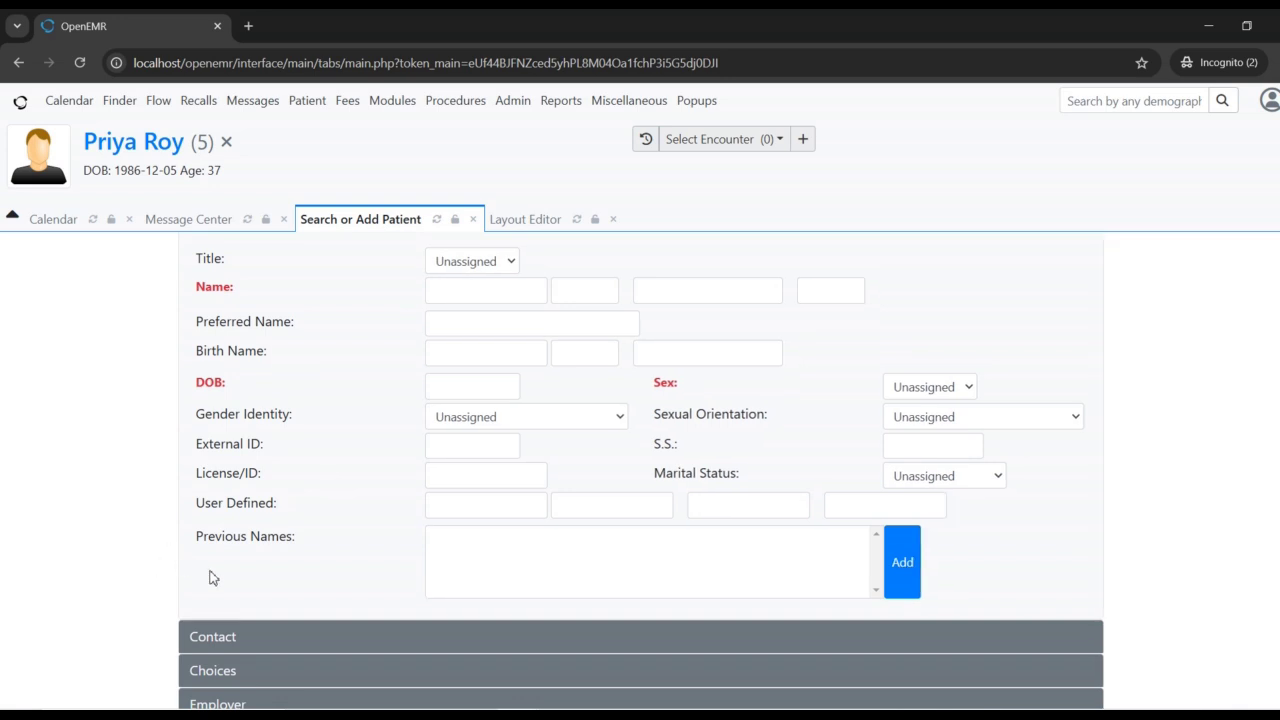
{"action": "left_click_drag", "start_coordinate": [210, 577], "coordinate": [294, 589]}
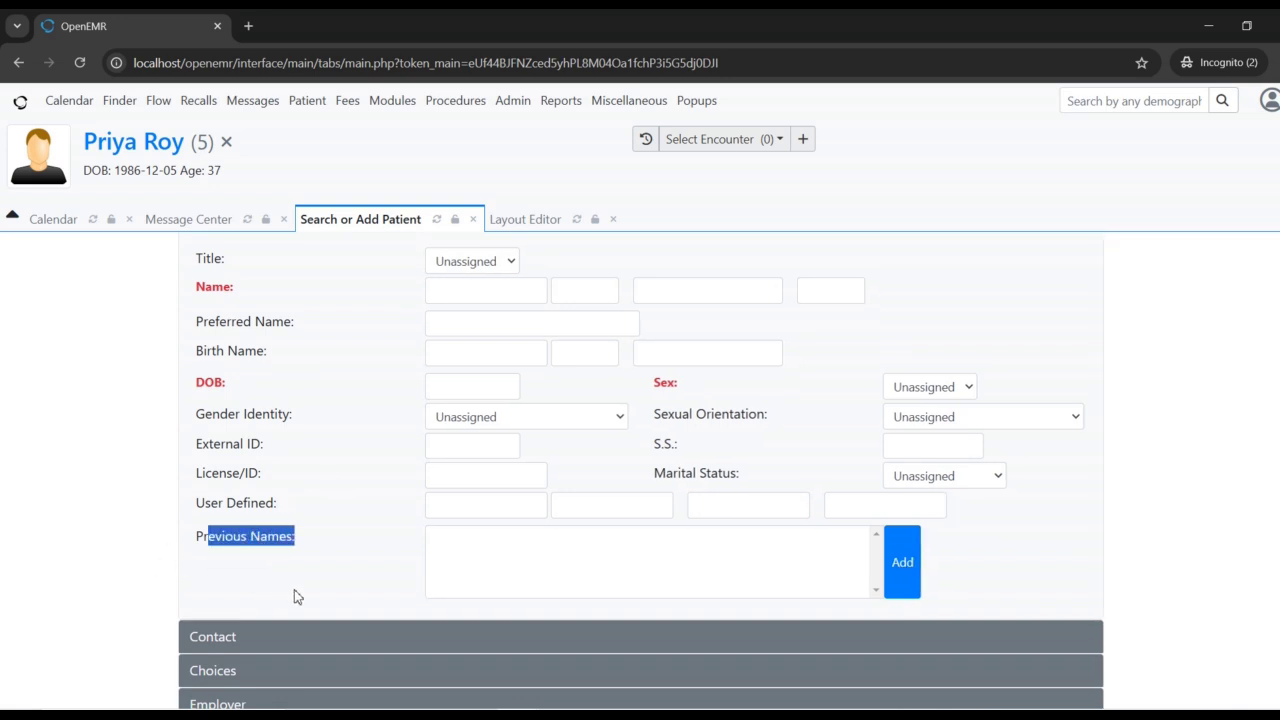
{"action": "left_click", "coordinate": [294, 589]}
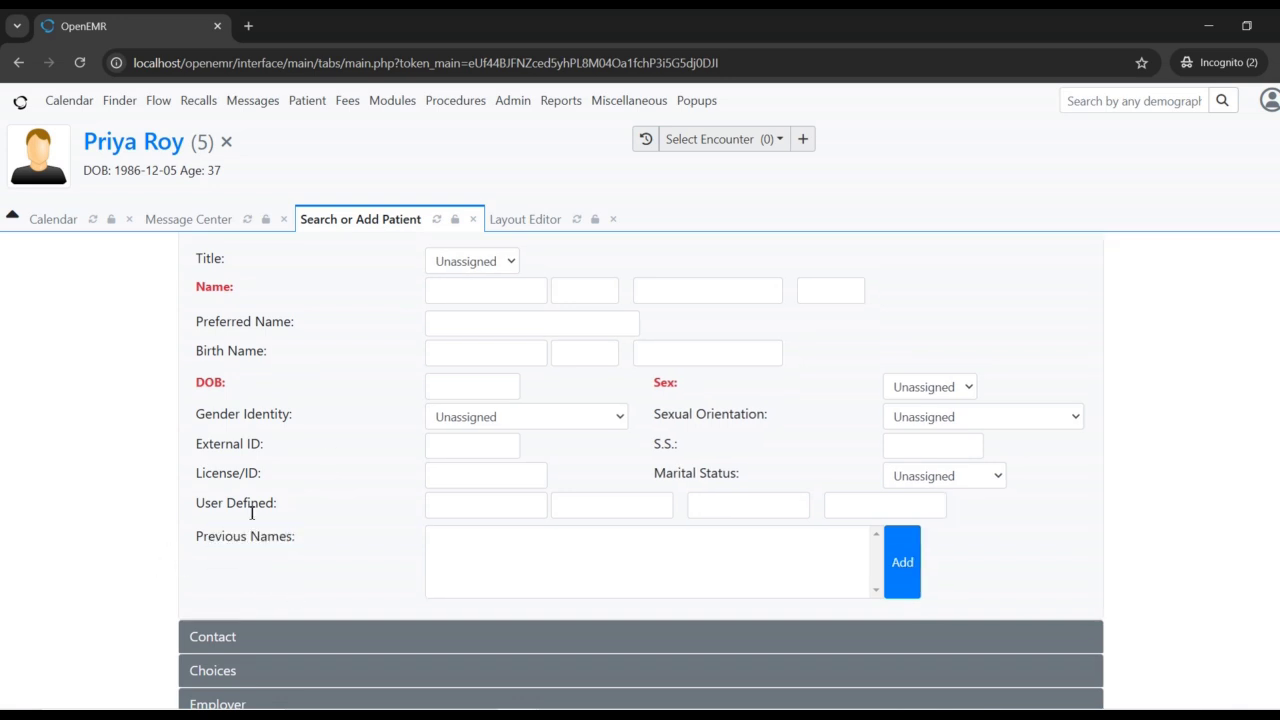
{"action": "left_click", "coordinate": [551, 228]}
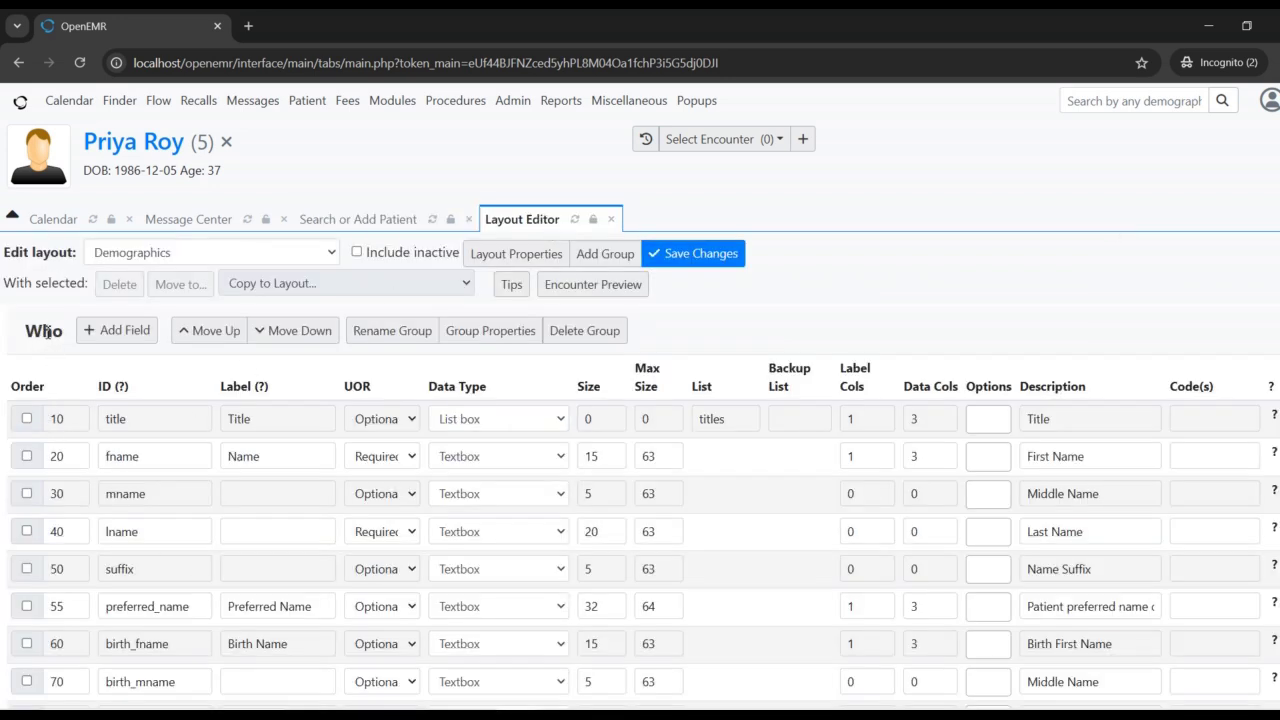
Add a new Who field with ID hospno, label Hospital Number, Optional, data type Textbox.
{"action": "left_click", "coordinate": [103, 334]}
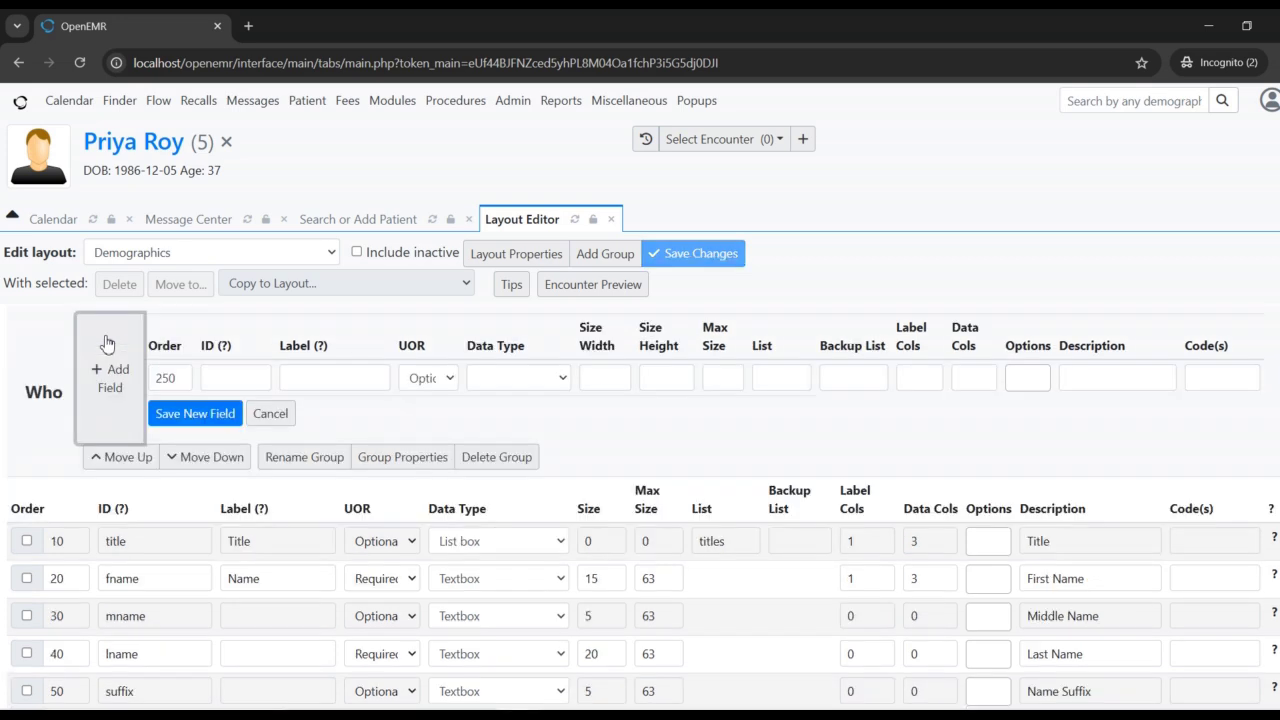
{"action": "left_click", "coordinate": [228, 377]}
{"action": "type", "text": "H"}
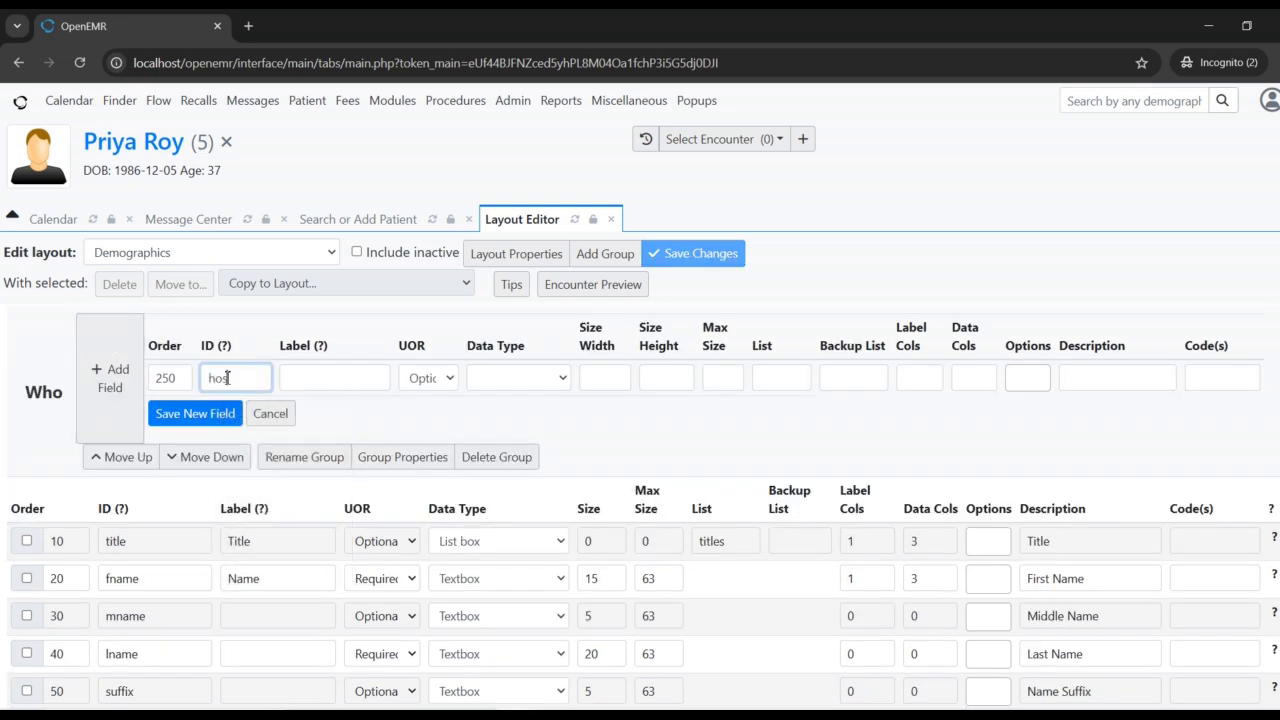
{"action": "key", "text": "Tab"}
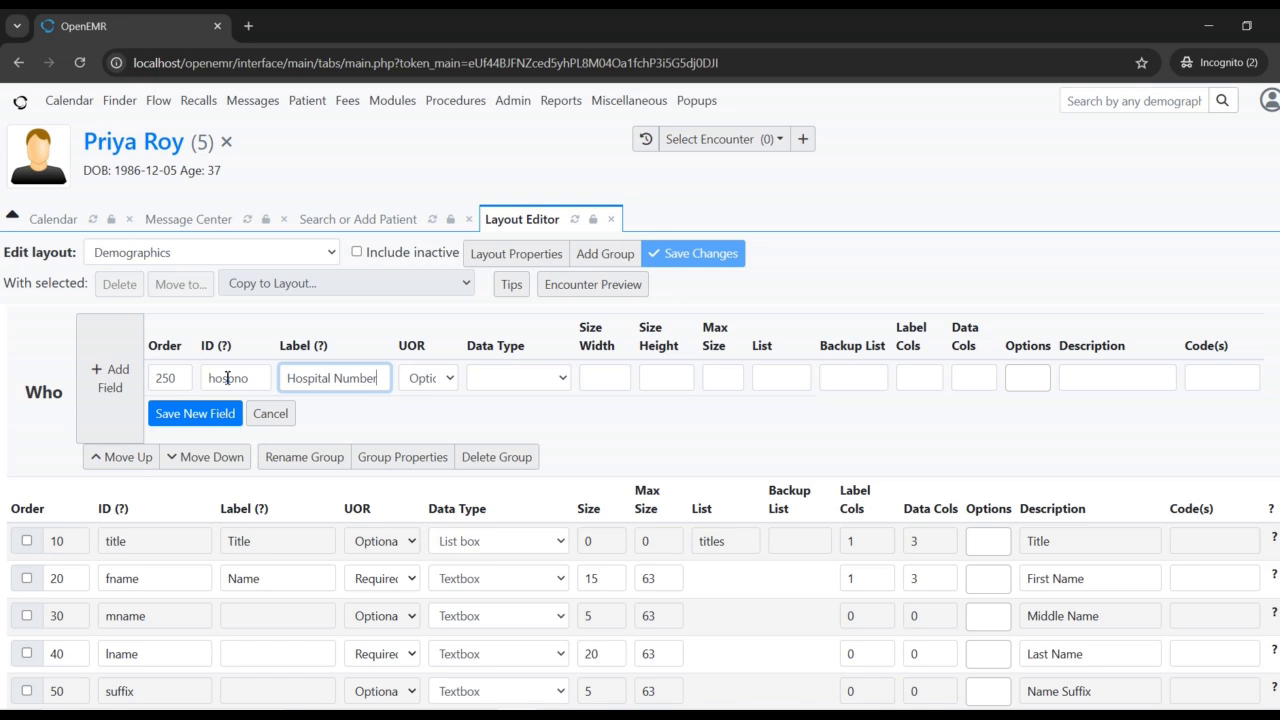
{"action": "left_click", "coordinate": [430, 382]}
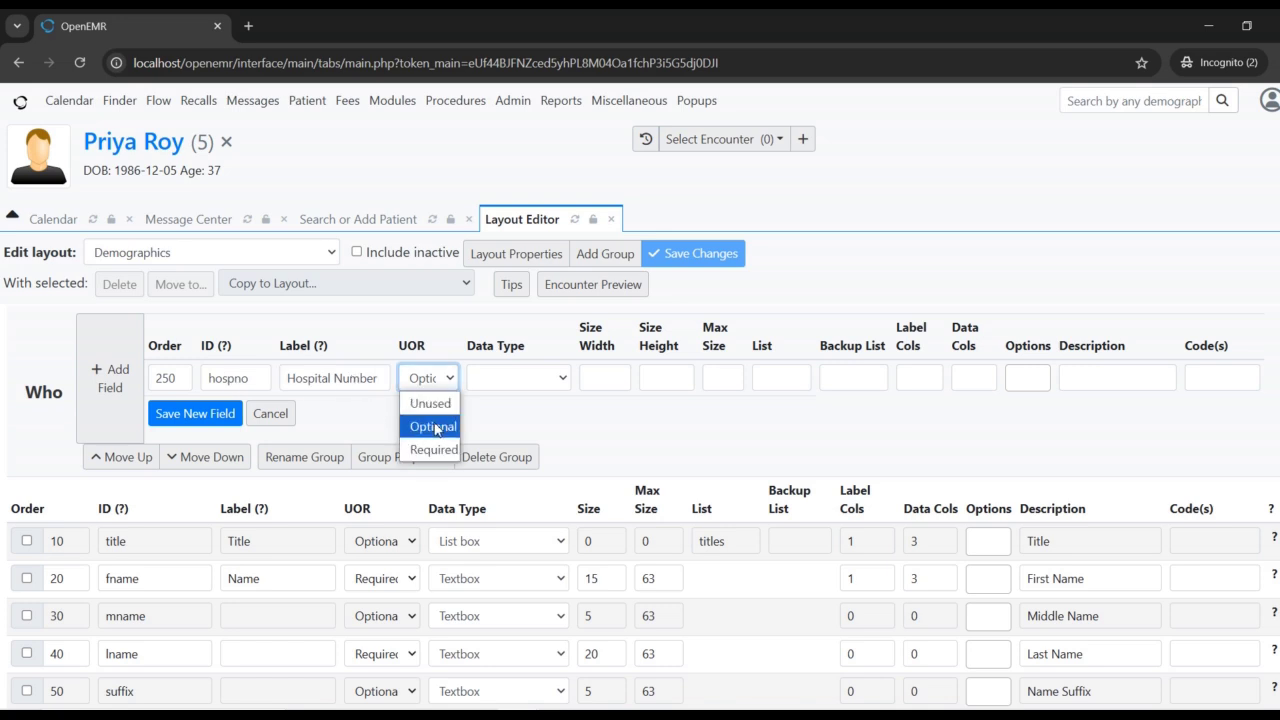
{"action": "left_click", "coordinate": [436, 427]}
{"action": "left_click", "coordinate": [518, 378]}
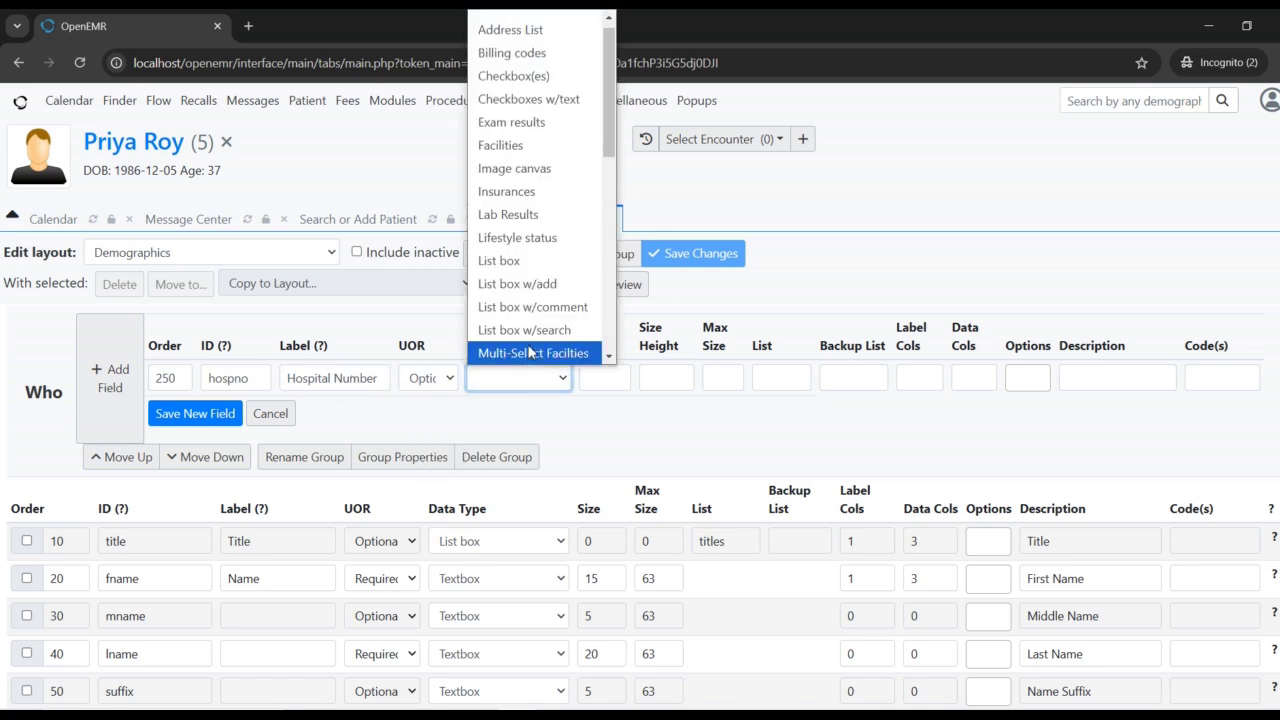
{"action": "left_click", "coordinate": [543, 167]}
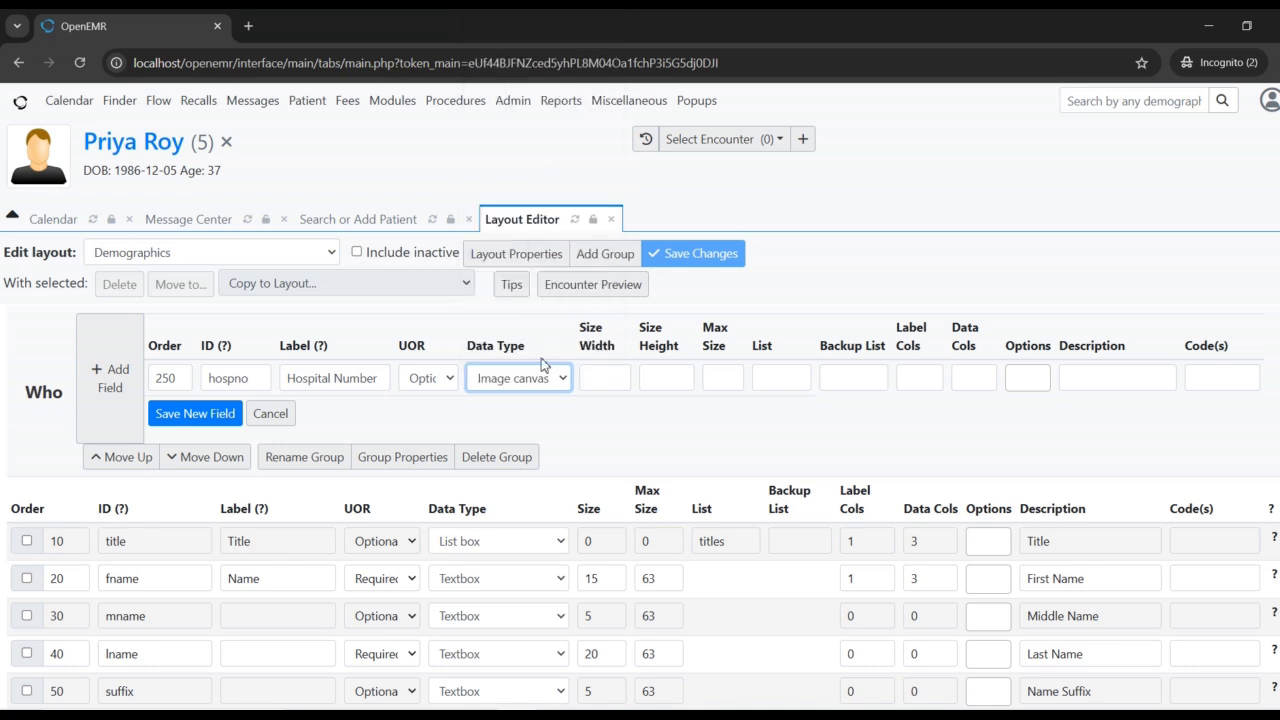
{"action": "left_click", "coordinate": [529, 383]}
{"action": "scroll", "coordinate": [520, 305], "scroll_direction": "down", "scroll_amount": 7}
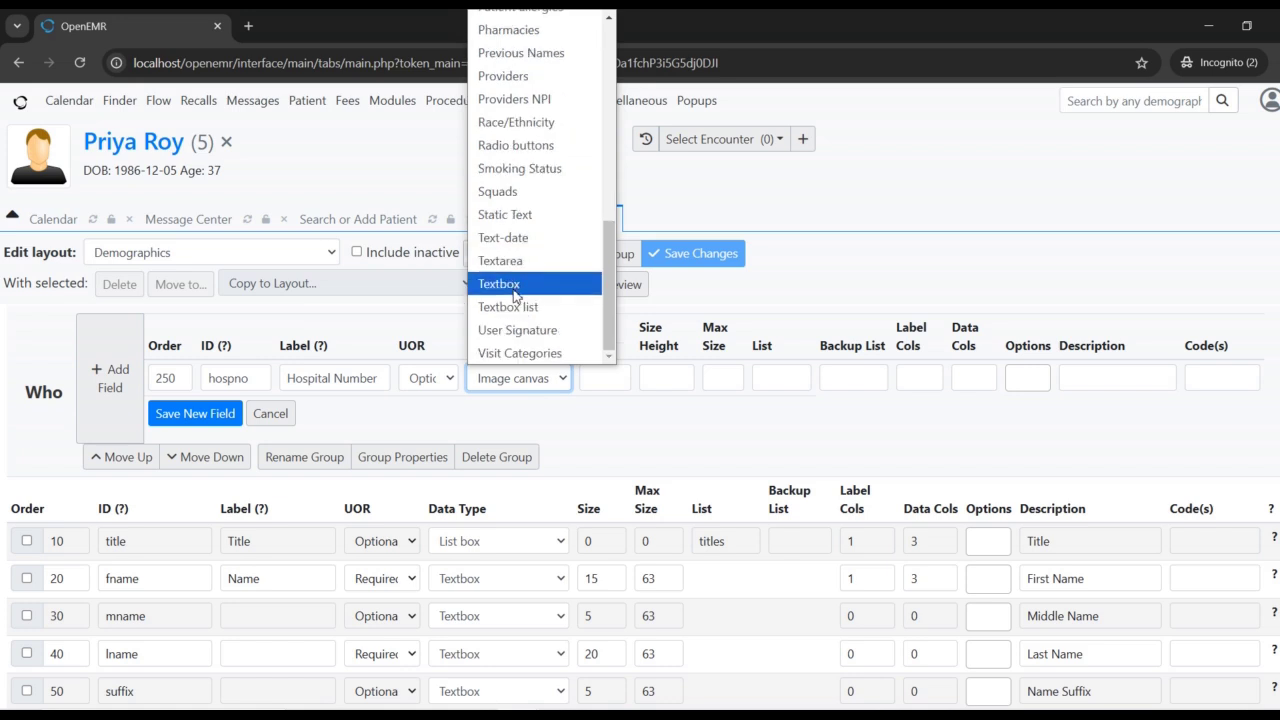
{"action": "left_click", "coordinate": [505, 284]}
Give the Hospital Number field width 10 and max size 50, then save it.
{"action": "left_click", "coordinate": [608, 380]}
{"action": "type", "text": "10"}
{"action": "key", "text": "Tab"}
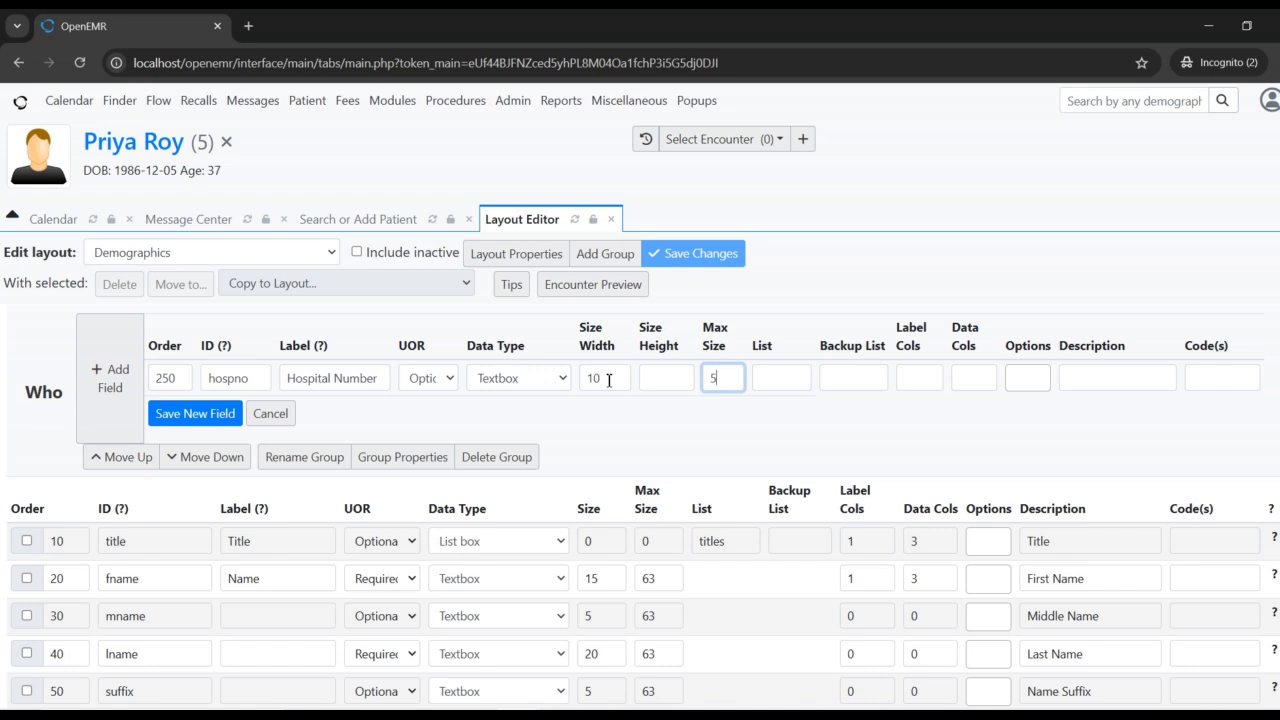
{"action": "key", "text": "Tab"}
{"action": "key", "text": "Tab"}
{"action": "key", "text": "Tab"}
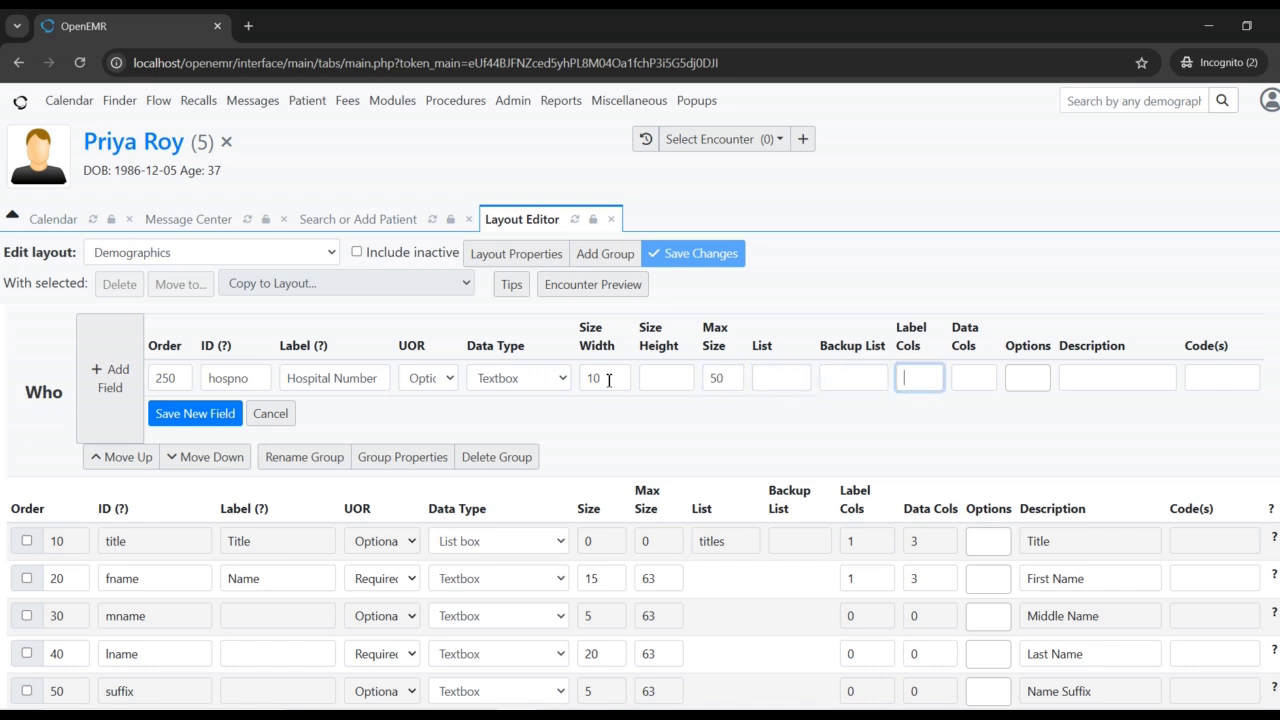
{"action": "key", "text": "Tab"}
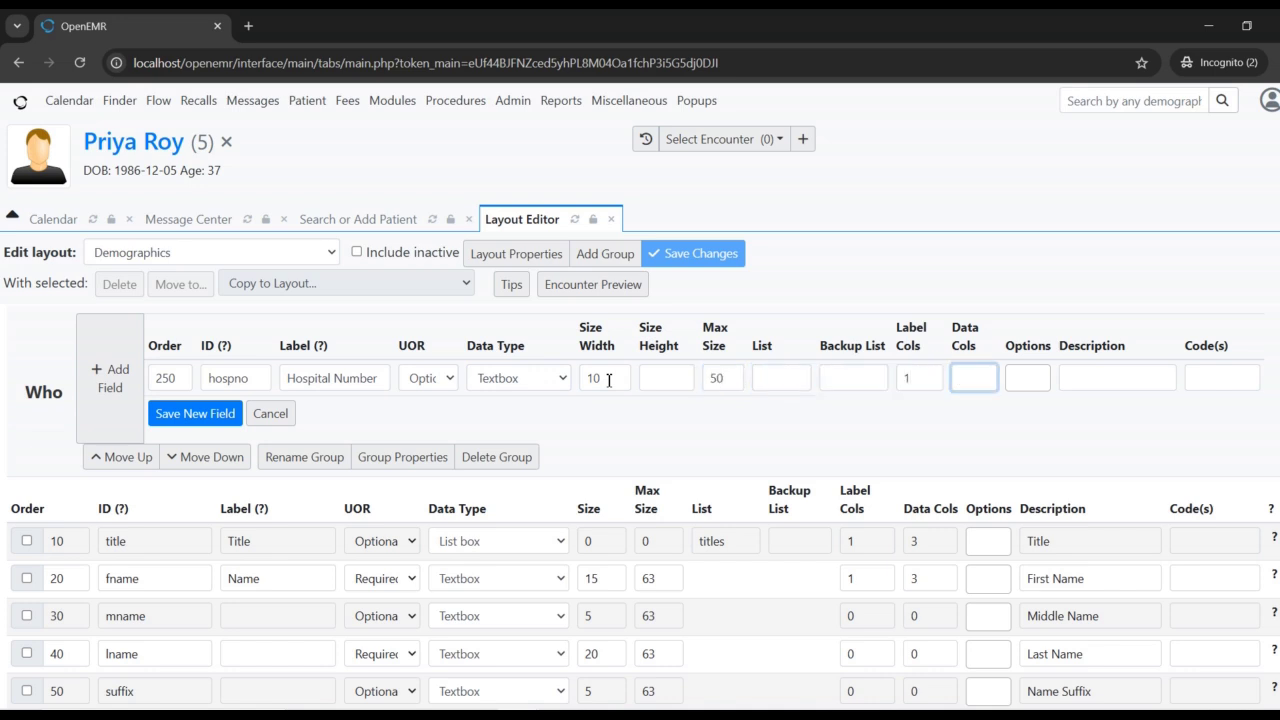
{"action": "left_click", "coordinate": [689, 432]}
{"action": "left_click", "coordinate": [208, 418]}
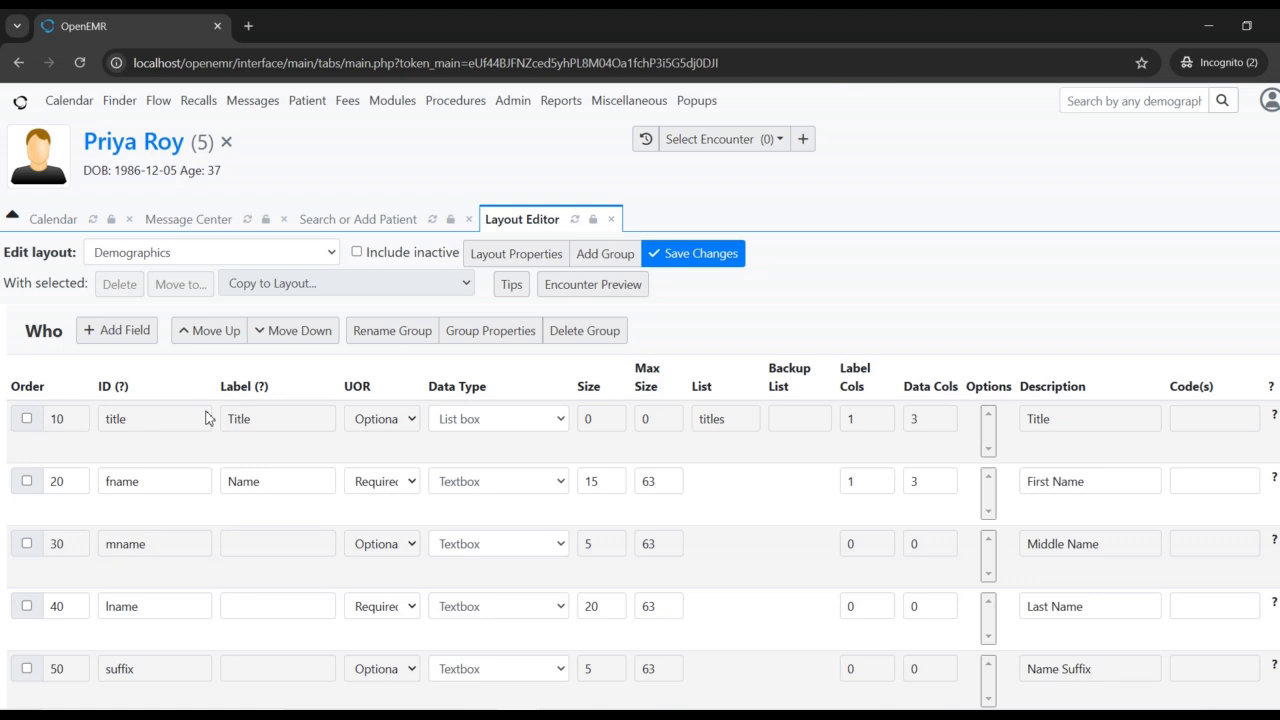
Reload the Search or Add Patient form and confirm the Hospital Number field appears.
{"action": "left_click", "coordinate": [401, 219]}
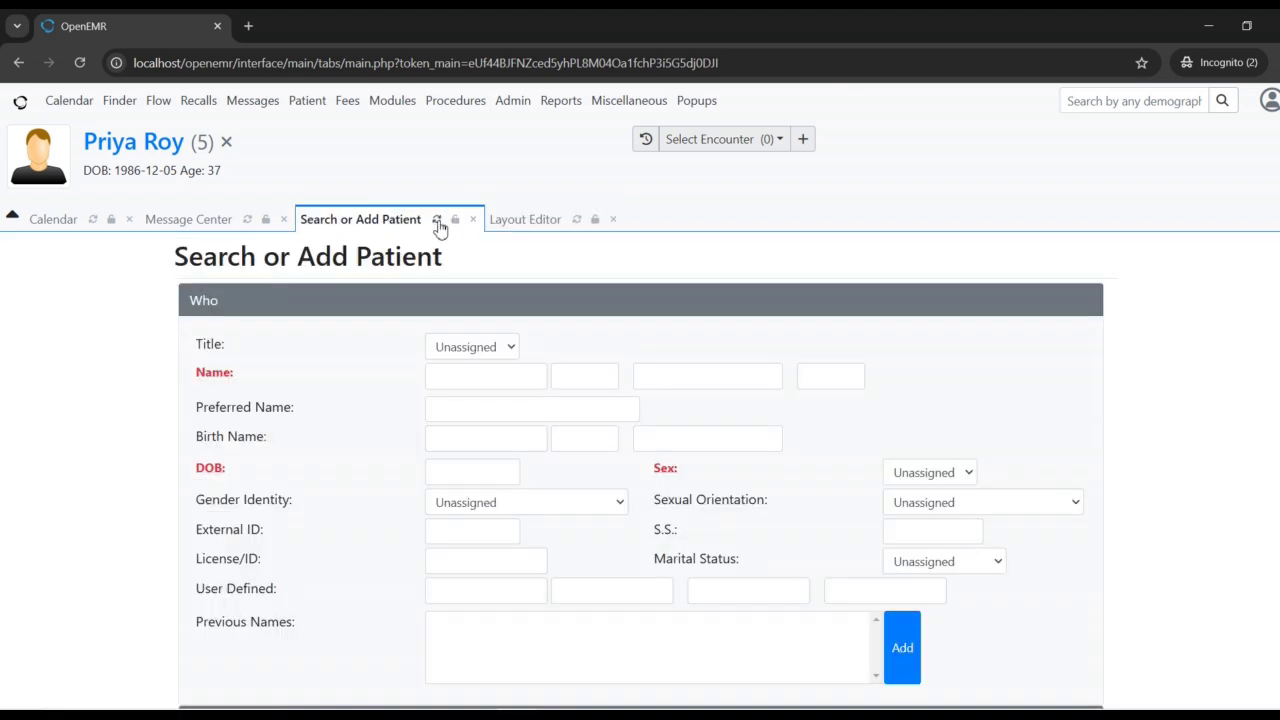
{"action": "left_click", "coordinate": [437, 221]}
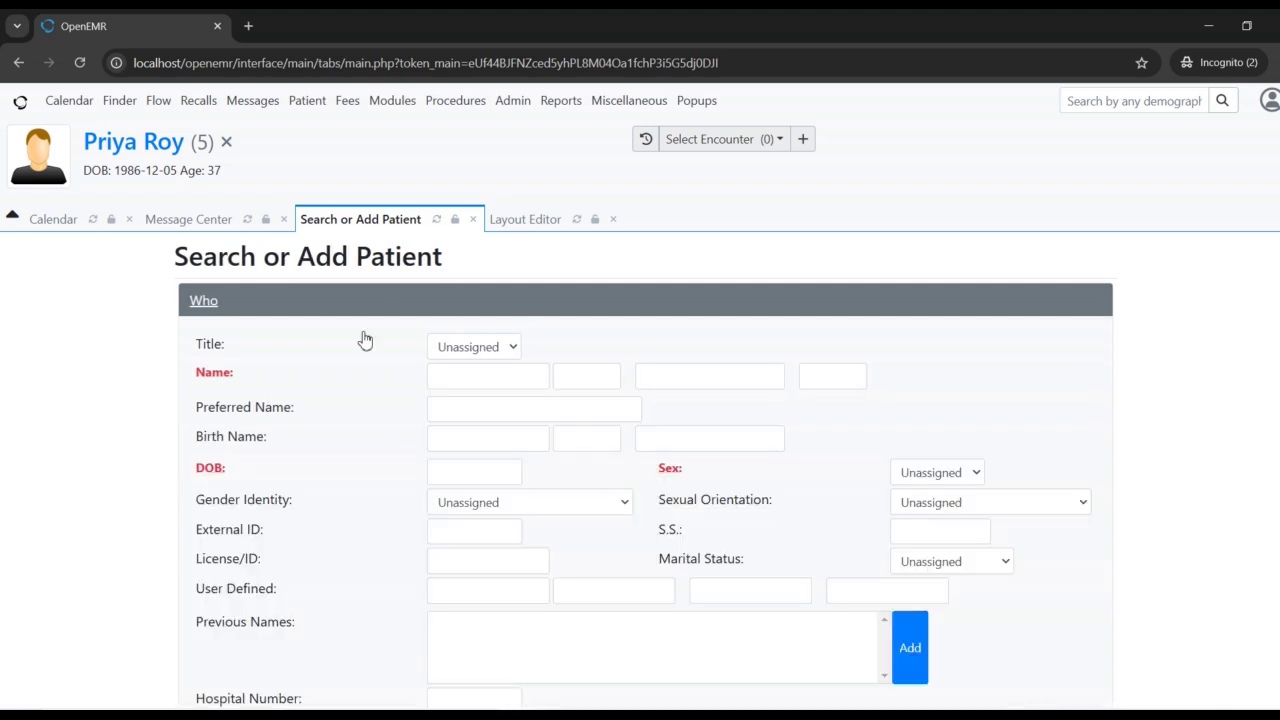
{"action": "scroll", "coordinate": [354, 414], "scroll_direction": "down", "scroll_amount": 3}
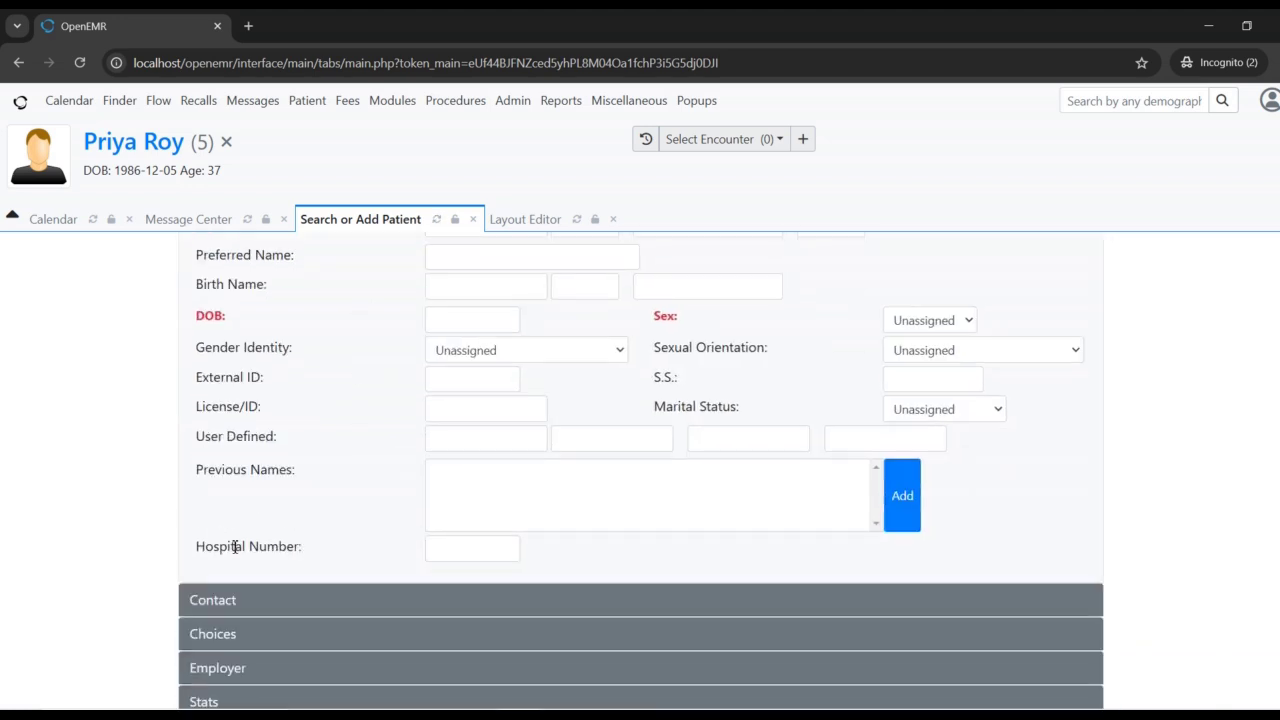
{"action": "left_click_drag", "start_coordinate": [235, 546], "coordinate": [350, 551]}
{"action": "left_click", "coordinate": [372, 564]}
{"action": "scroll", "coordinate": [334, 514], "scroll_direction": "up", "scroll_amount": 3}
{"action": "scroll", "coordinate": [334, 514], "scroll_direction": "down", "scroll_amount": 2}
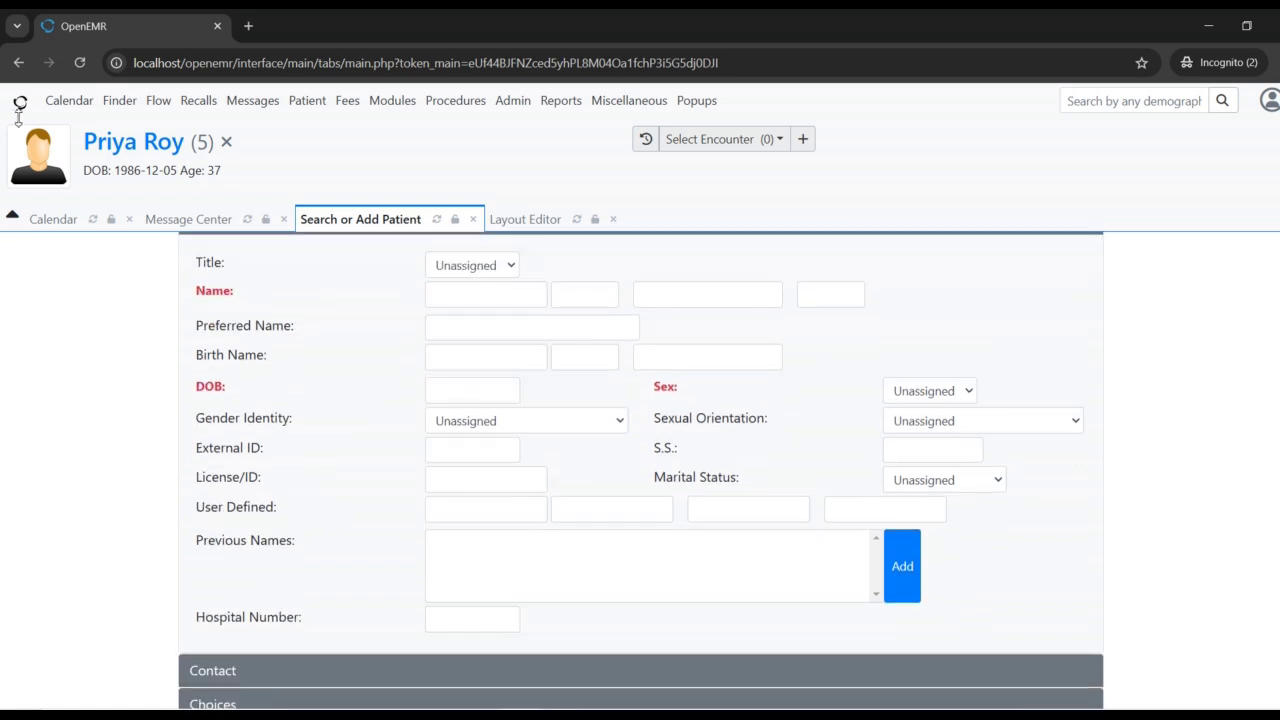
{"action": "left_click", "coordinate": [165, 150]}
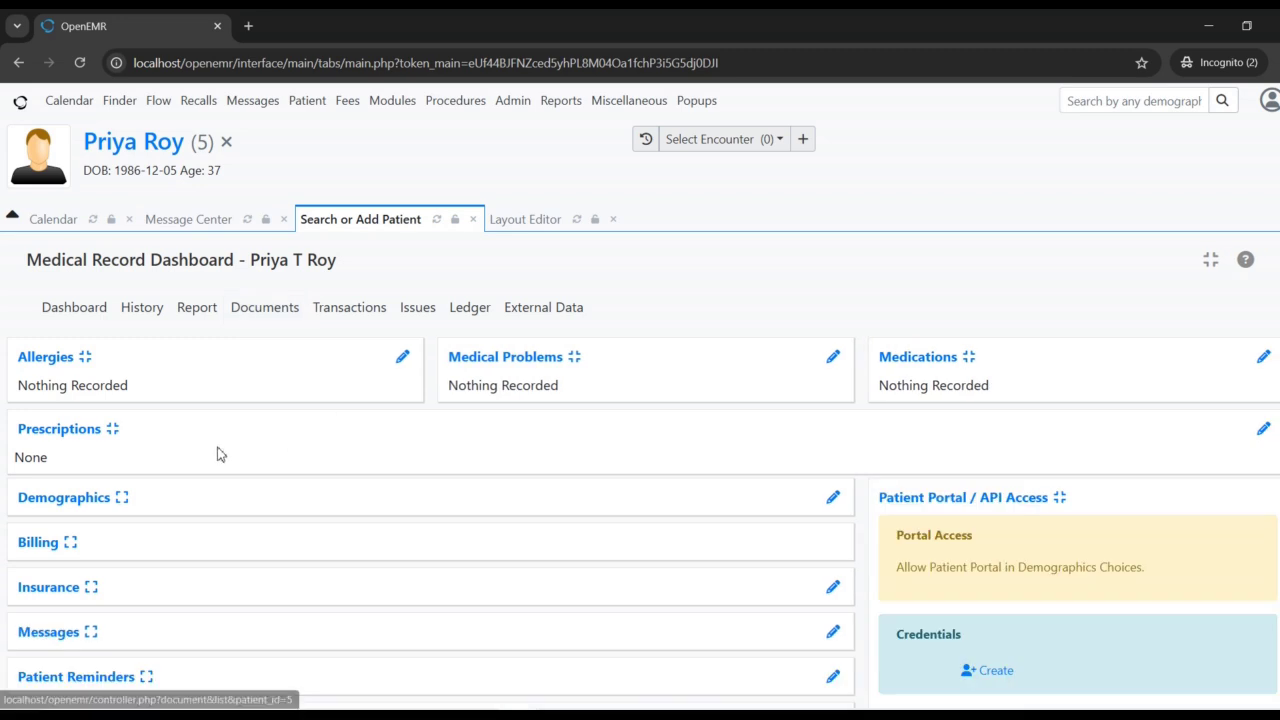
Enter Hospital Number 12345 in the patient's demographics edit form and save.
{"action": "left_click", "coordinate": [72, 500]}
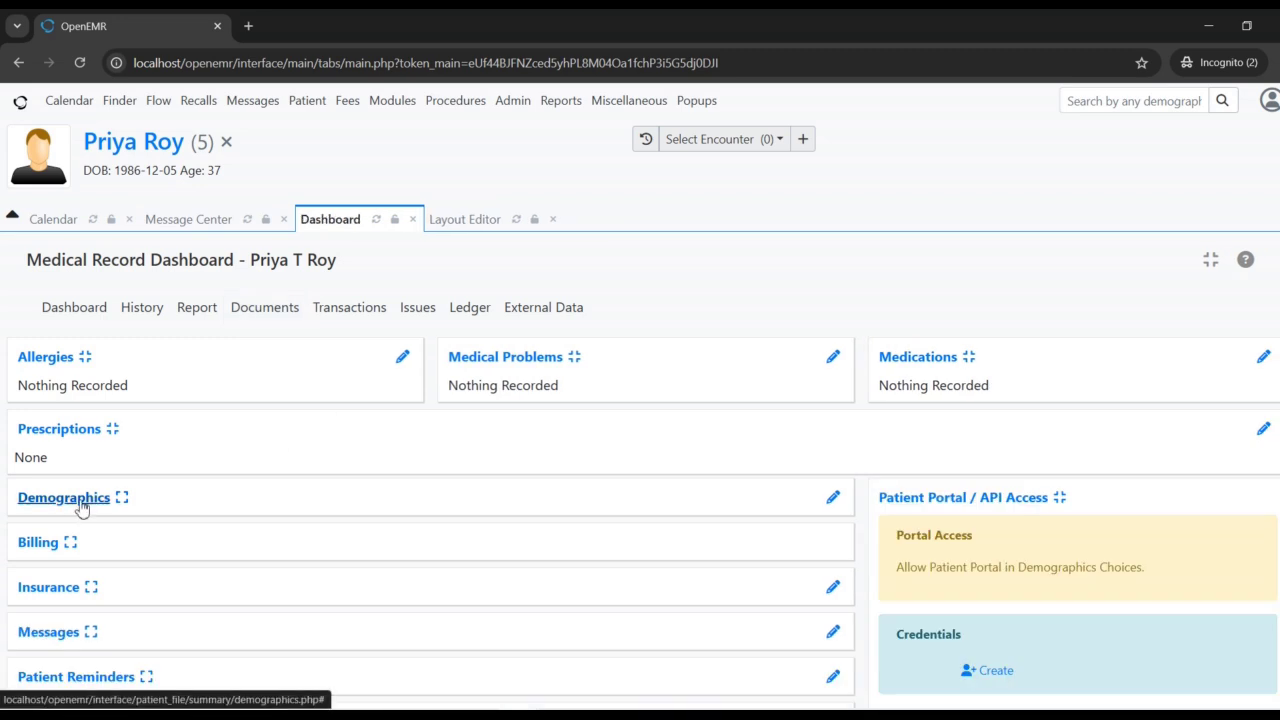
{"action": "left_click", "coordinate": [833, 499]}
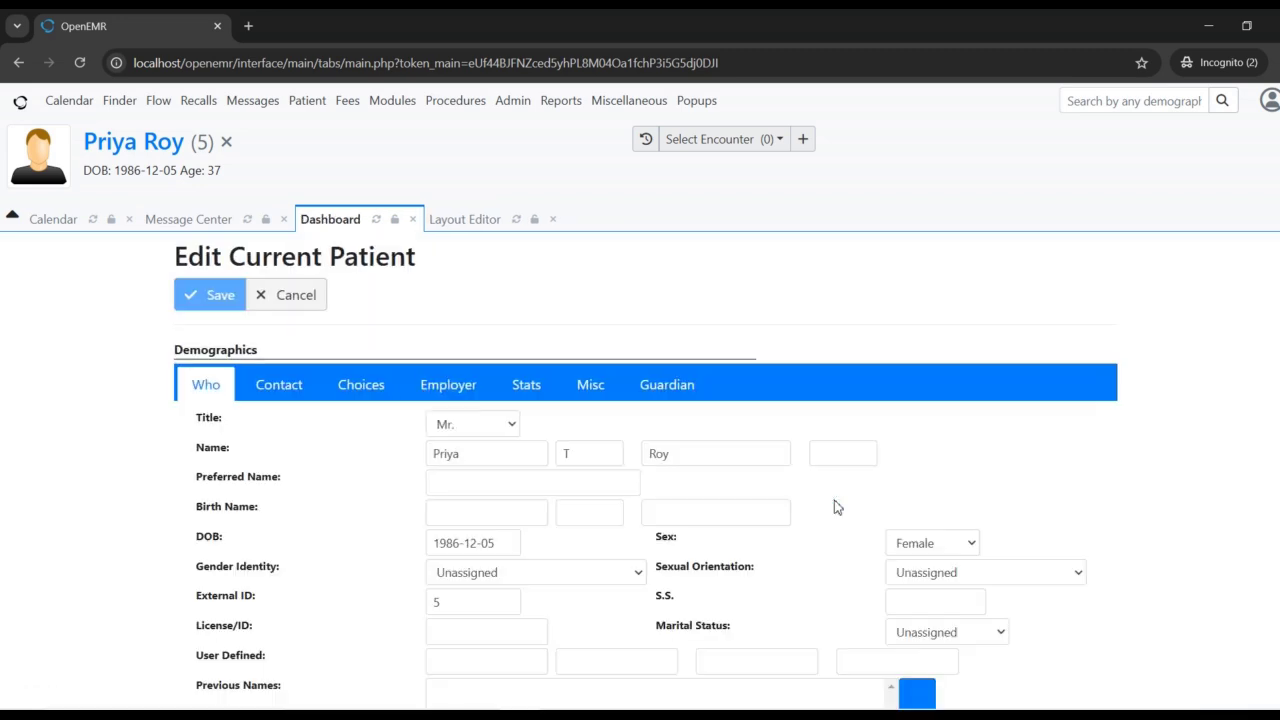
{"action": "scroll", "coordinate": [834, 505], "scroll_direction": "down", "scroll_amount": 1}
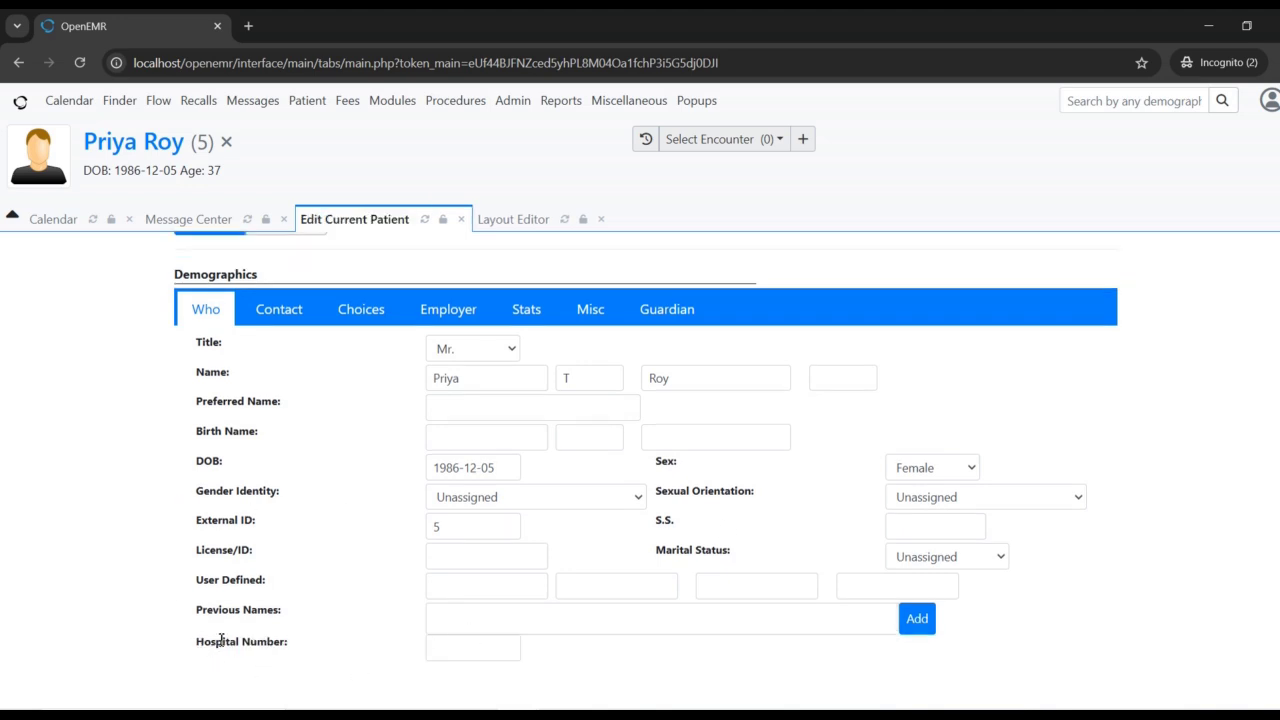
{"action": "left_click", "coordinate": [449, 643]}
{"action": "type", "text": "12345"}
{"action": "scroll", "coordinate": [291, 405], "scroll_direction": "up", "scroll_amount": 1}
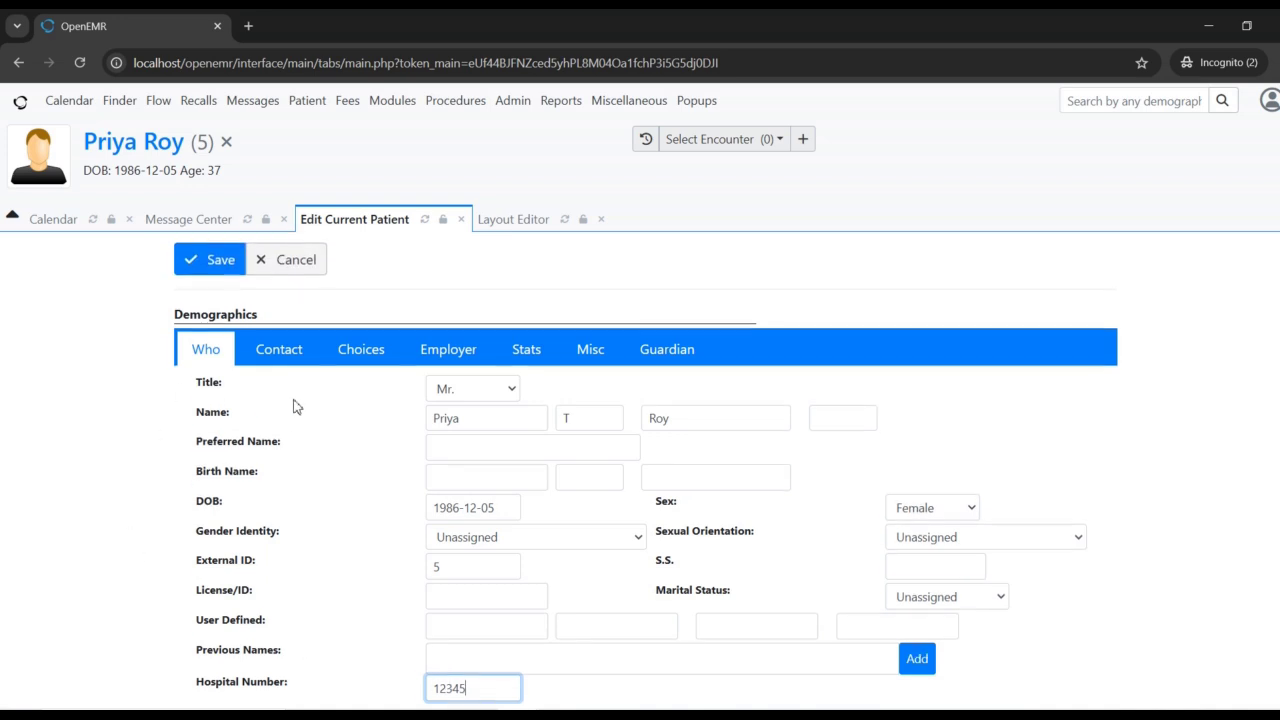
{"action": "left_click", "coordinate": [217, 266]}
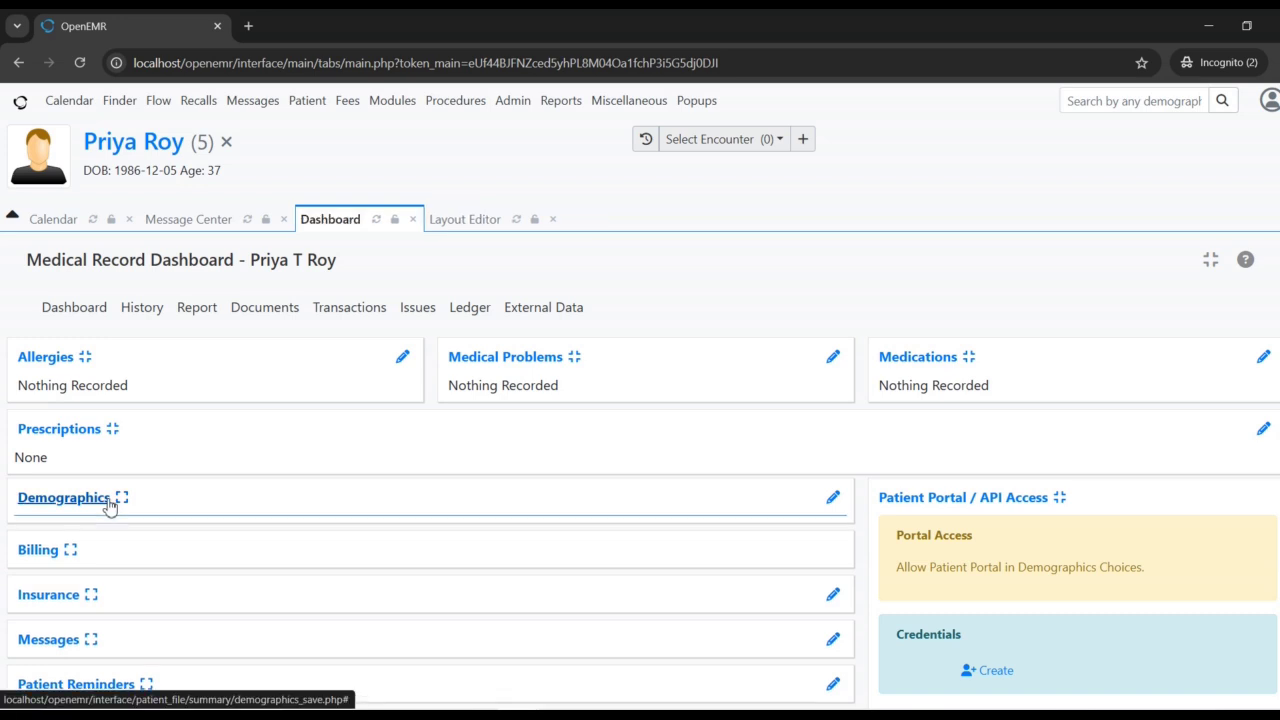
Expand the dashboard Demographics section and check Hospital Number reads 12345.
{"action": "left_click", "coordinate": [110, 503]}
{"action": "scroll", "coordinate": [110, 505], "scroll_direction": "down", "scroll_amount": 2}
{"action": "left_click_drag", "start_coordinate": [300, 514], "coordinate": [3, 508]}
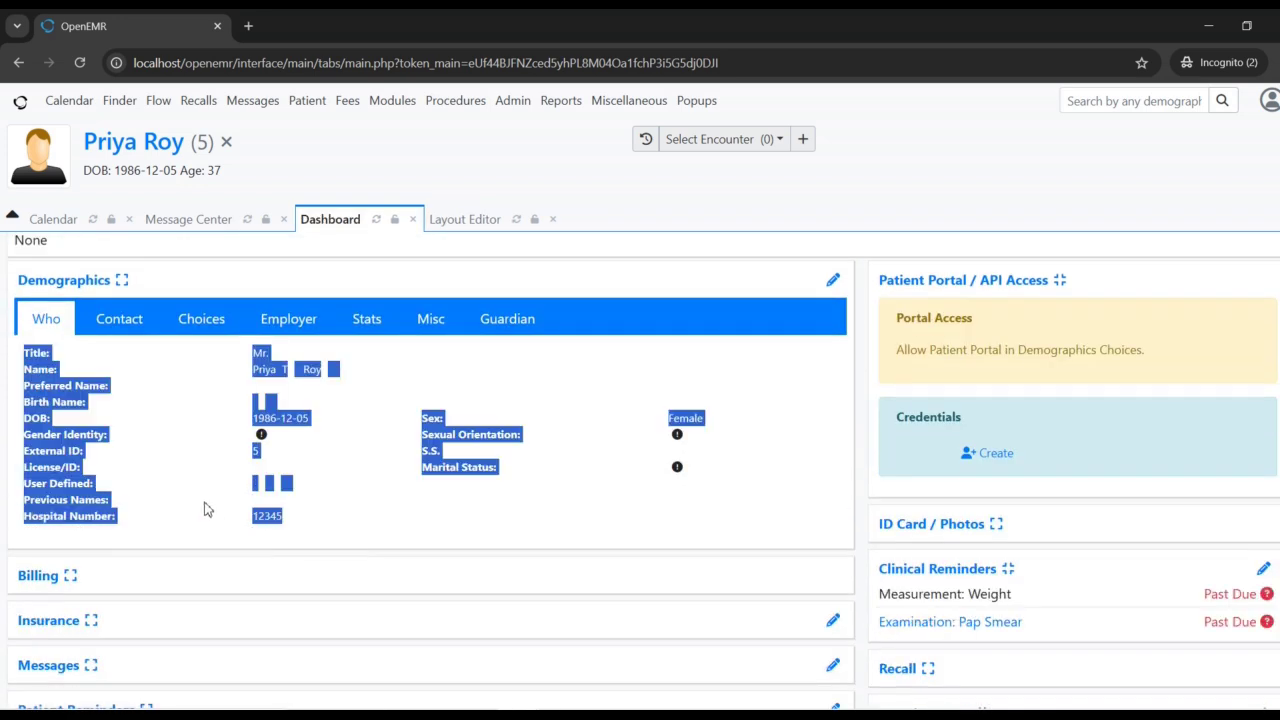
{"action": "left_click", "coordinate": [265, 527]}
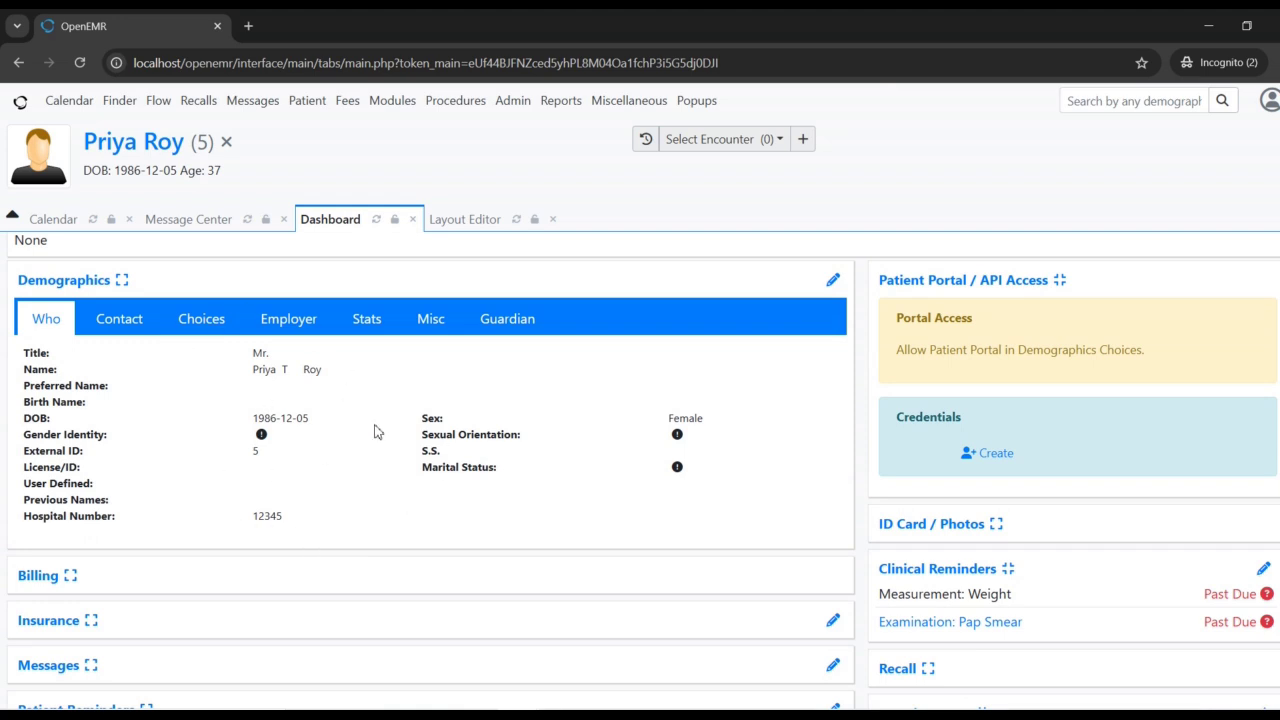